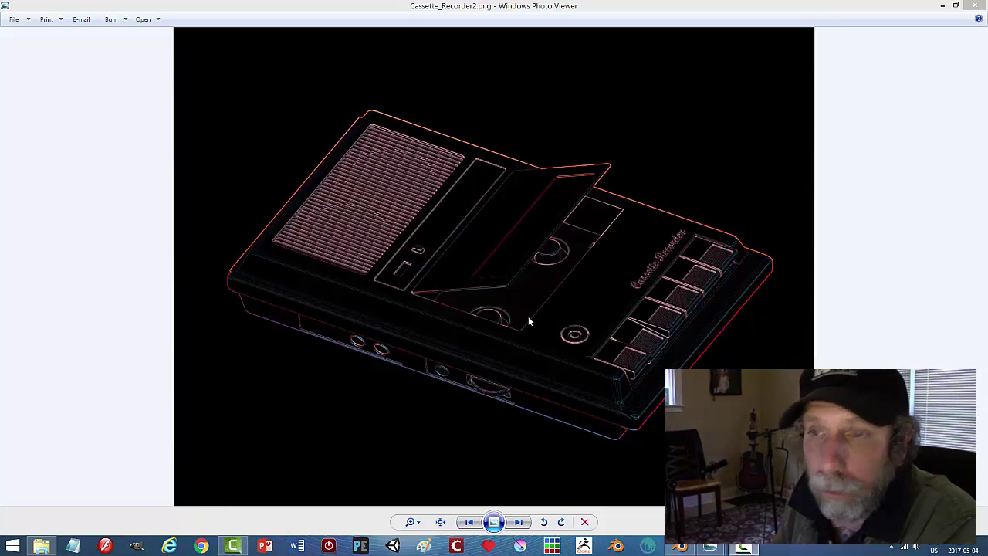
- Switch to Blender, add a mesh plane and stretch it along the Y axis by about 1.57
{"action": "left_click", "coordinate": [629, 482]}
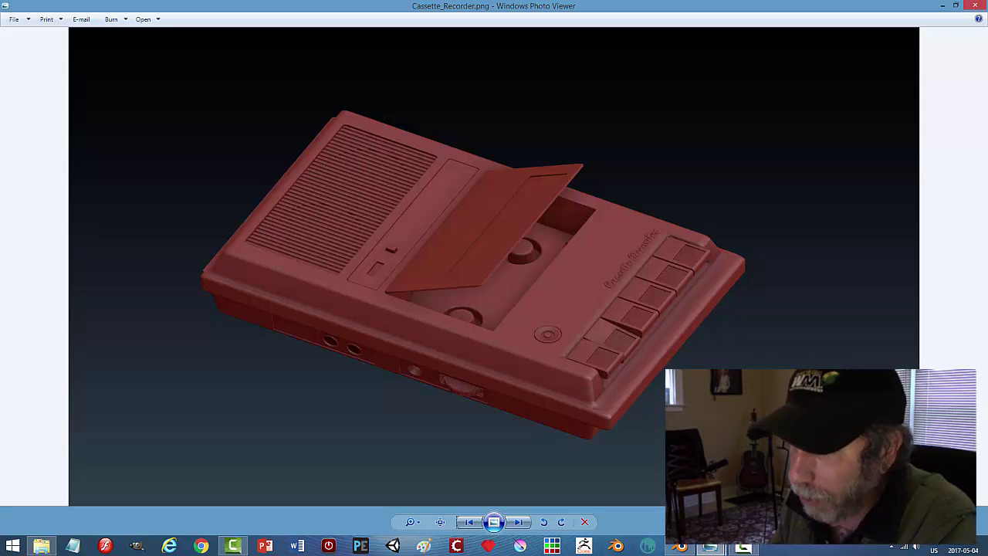
{"action": "left_click", "coordinate": [679, 546]}
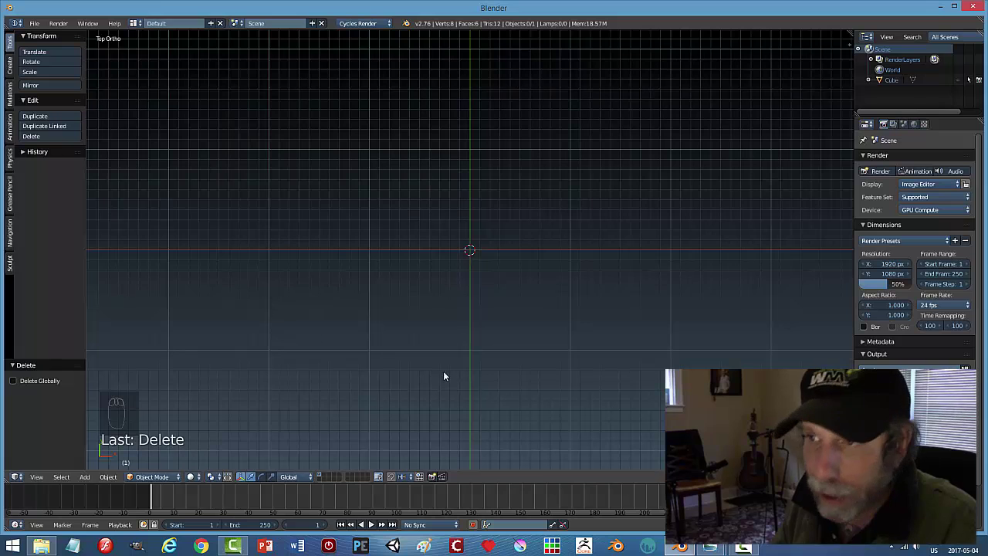
{"action": "key", "text": "shift+a"}
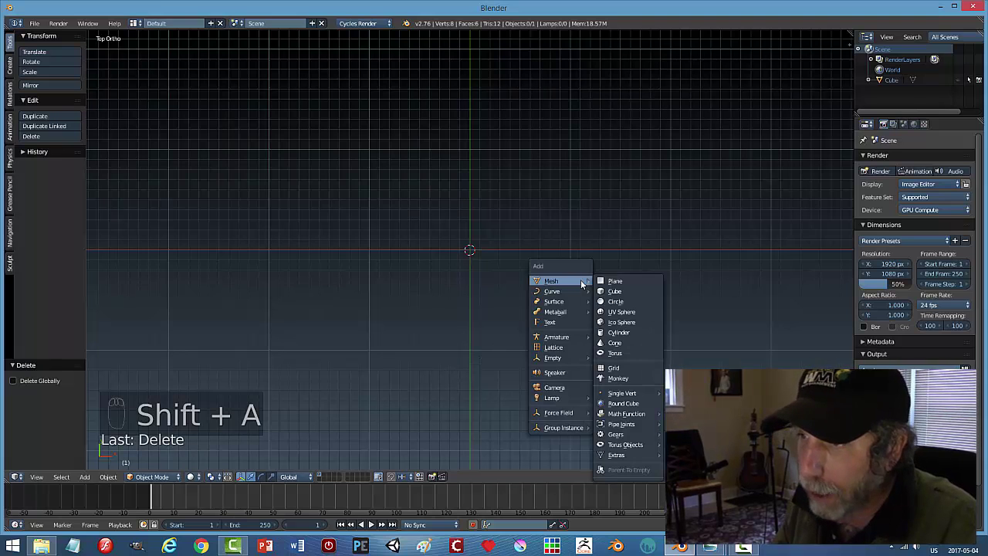
{"action": "left_click", "coordinate": [623, 280]}
{"action": "key", "text": "s"}
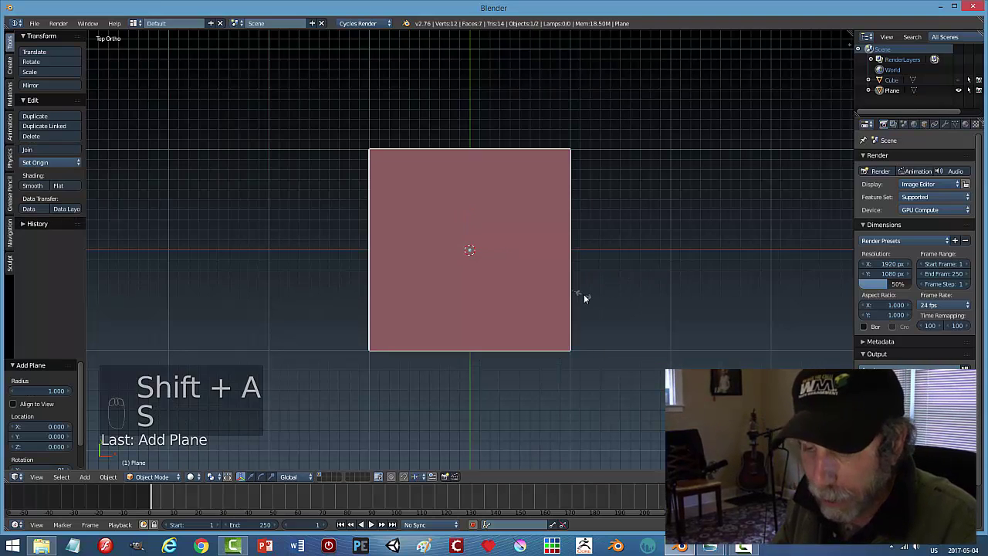
{"action": "key", "text": "y"}
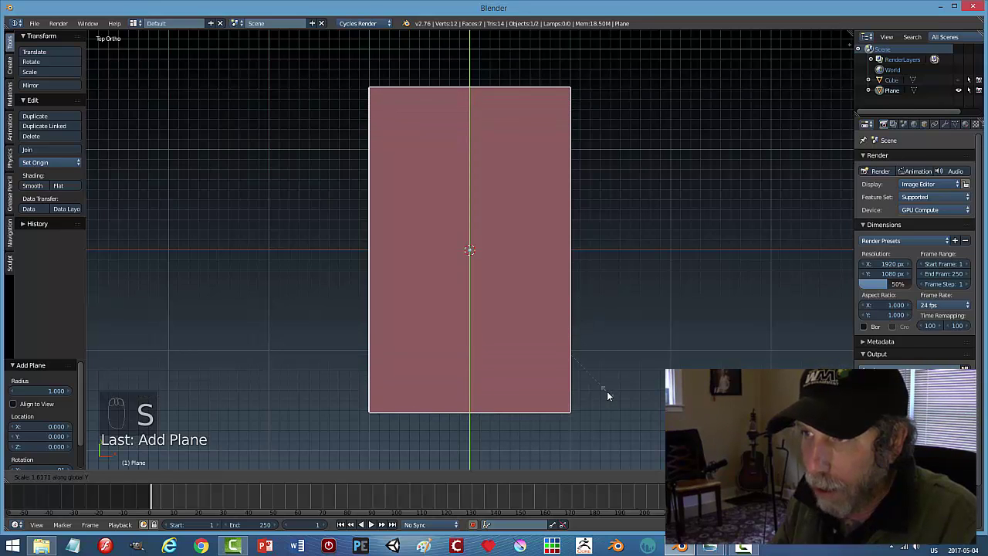
{"action": "left_click", "coordinate": [606, 382]}
- Enter Edit Mode and extrude the plane's face upward by about 0.19 to form a slab
{"action": "middle_click_drag", "start_coordinate": [606, 382], "coordinate": [551, 304]}
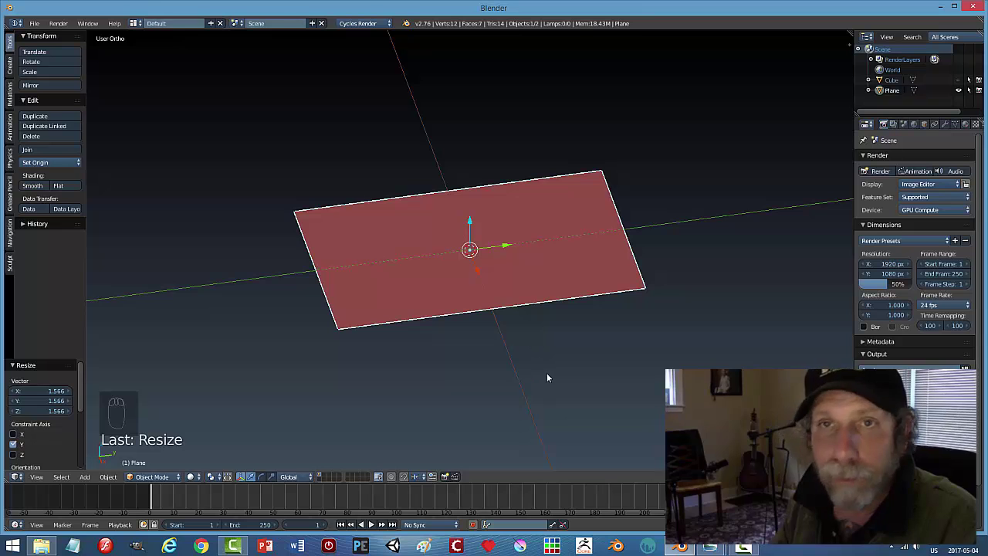
{"action": "key", "text": "Tab"}
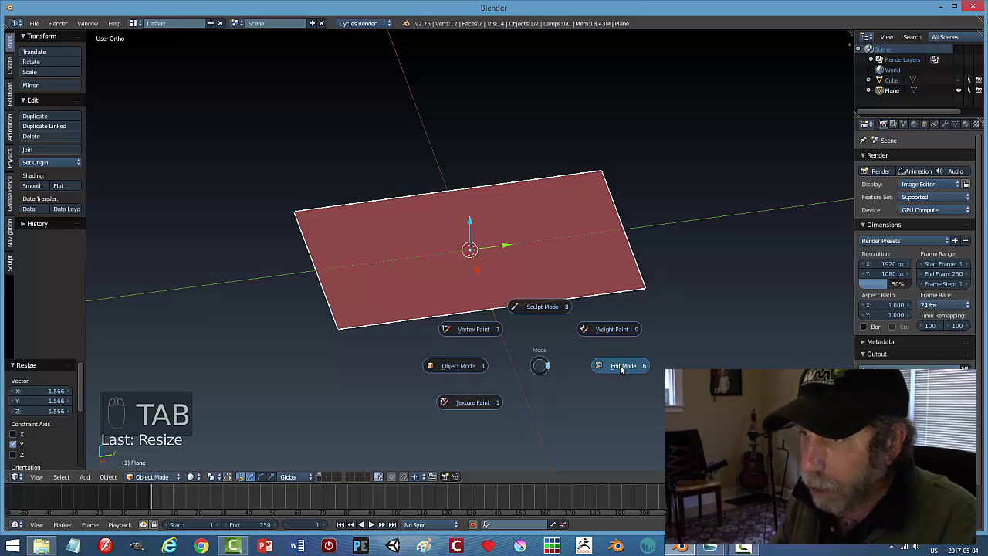
{"action": "left_click", "coordinate": [550, 365]}
{"action": "key", "text": "e"}
{"action": "middle_click_drag", "start_coordinate": [555, 363], "coordinate": [470, 224]}
{"action": "left_click_drag", "start_coordinate": [470, 214], "coordinate": [470, 197]}
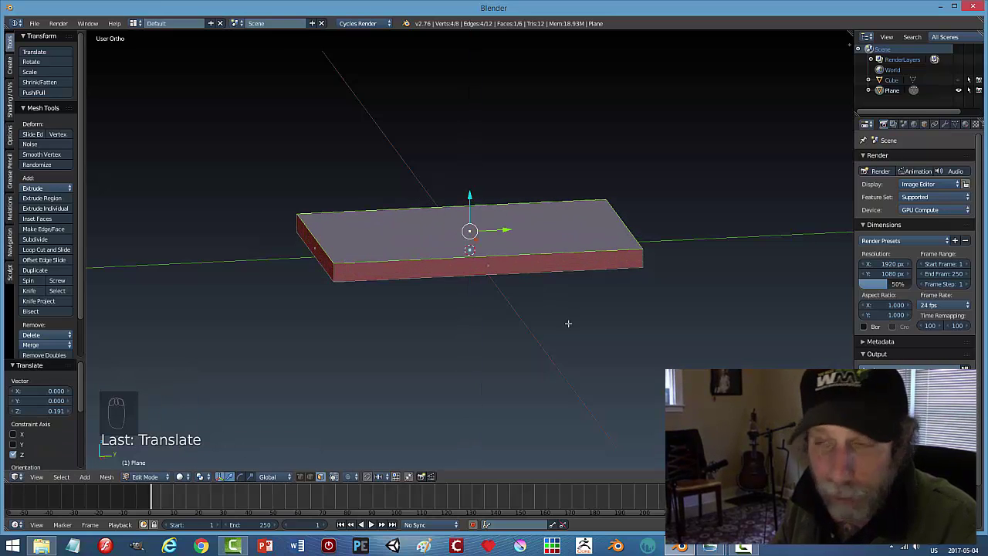
- Extrude the slab's top face upward by about 0.1 for a thin band, plus a taller section above it
{"action": "key", "text": "e"}
{"action": "left_click_drag", "start_coordinate": [470, 195], "coordinate": [470, 185]}
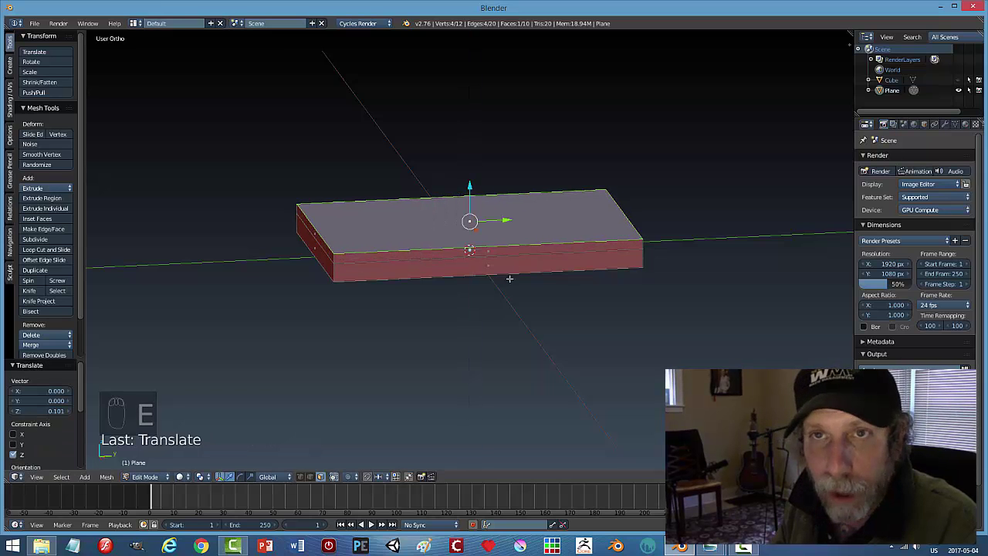
{"action": "key", "text": "e"}
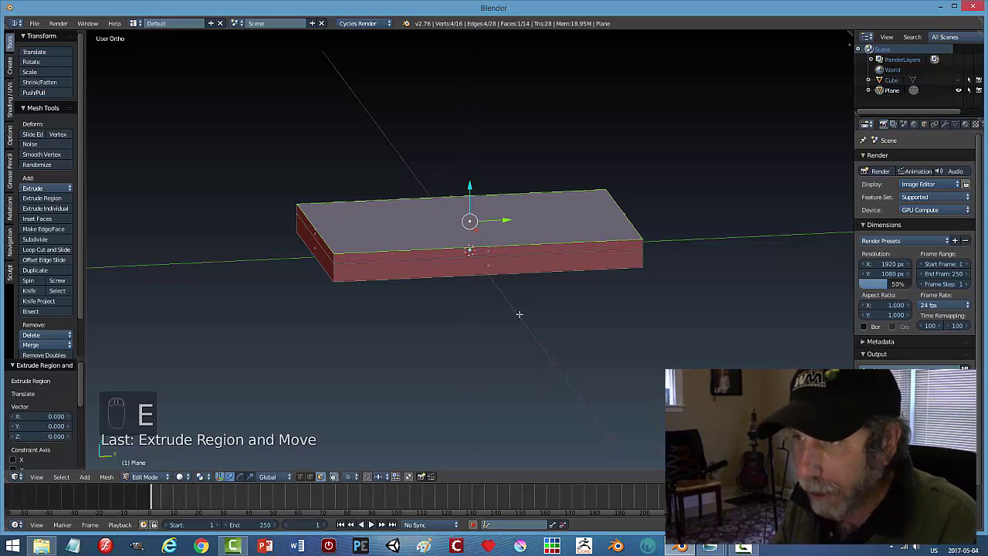
{"action": "left_click_drag", "start_coordinate": [469, 202], "coordinate": [470, 159]}
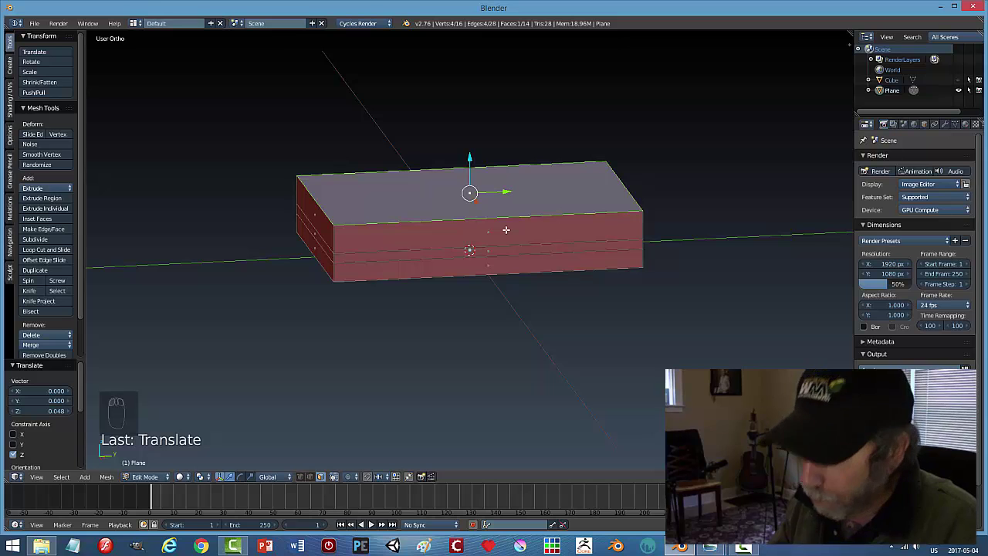
- Taper the case by scaling its top face to about 0.906 along X and 0.953 along Y
{"action": "key", "text": "KP_7"}
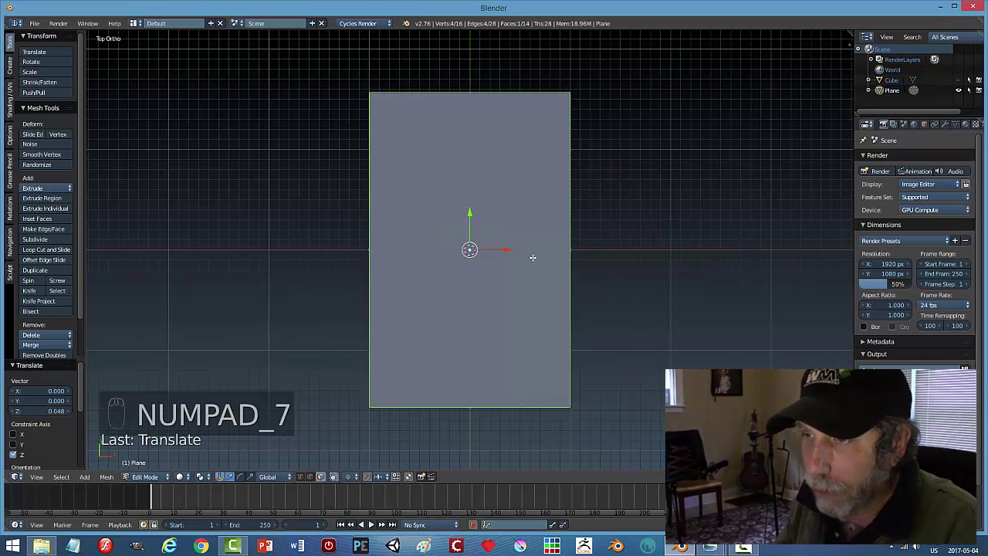
{"action": "key", "text": "s"}
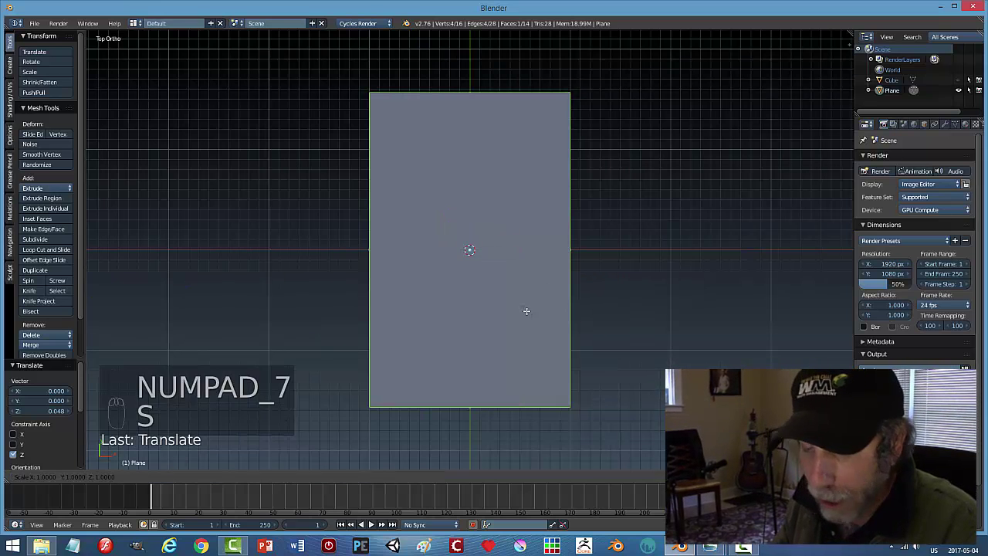
{"action": "key", "text": "x"}
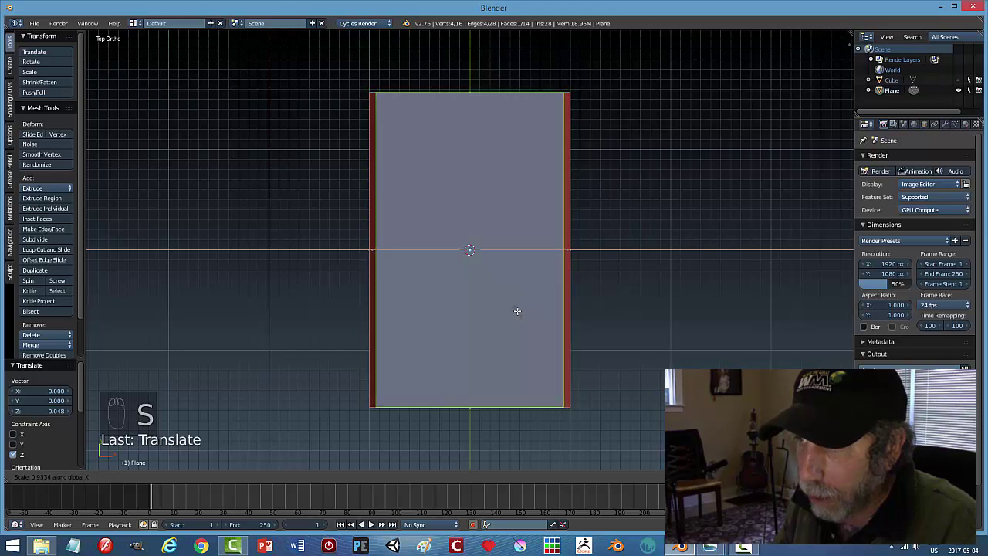
{"action": "left_click", "coordinate": [515, 309]}
{"action": "key", "text": "s"}
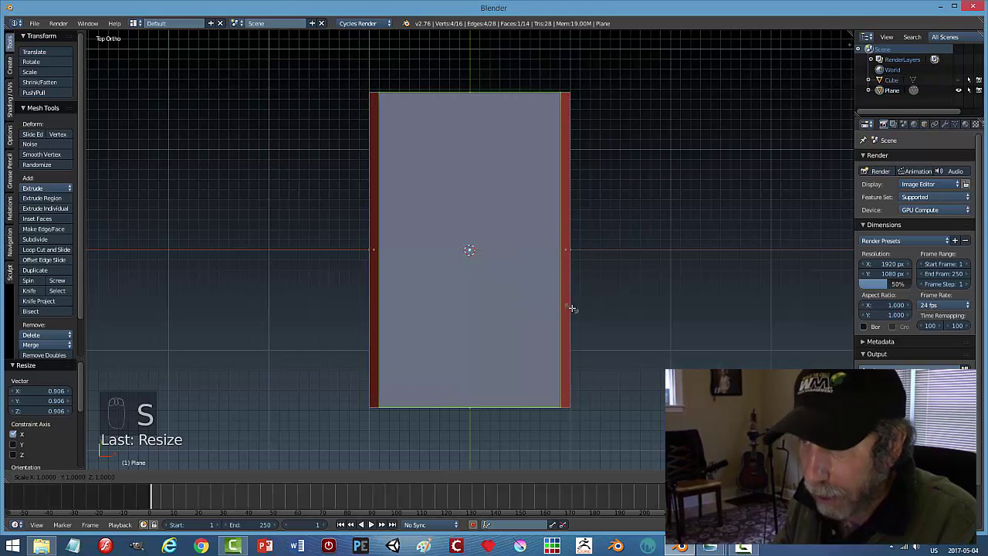
{"action": "key", "text": "y"}
{"action": "left_click", "coordinate": [567, 305]}
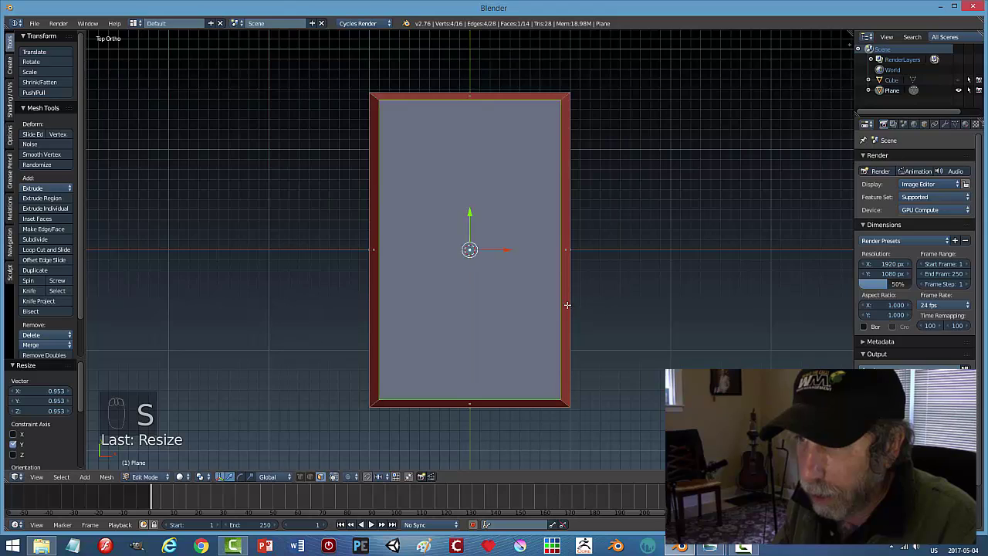
{"action": "middle_click_drag", "start_coordinate": [567, 304], "coordinate": [315, 257]}
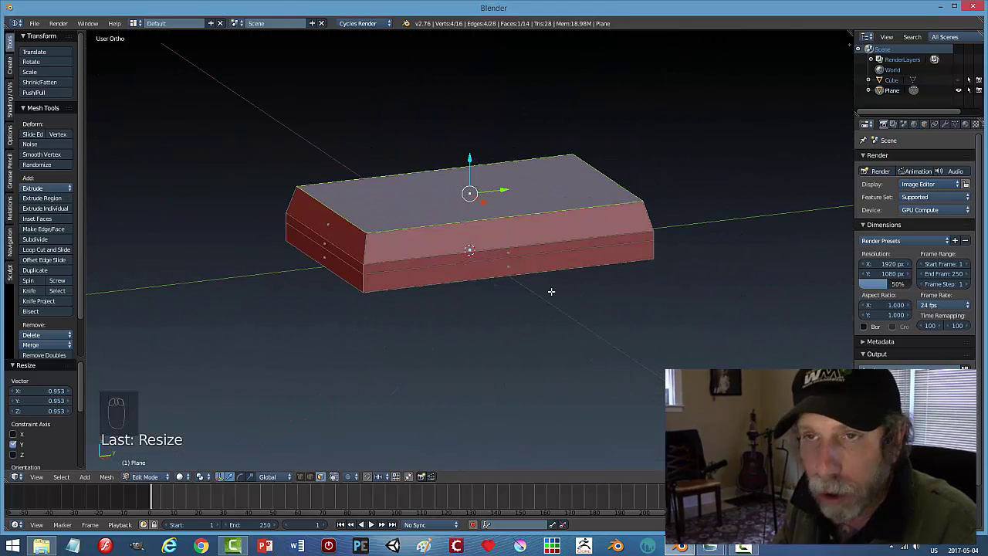
- Select the thin middle band of side faces, extrude it and scale it outward to about 1.028 with Z locked, forming a rim
{"action": "middle_click_drag", "start_coordinate": [551, 291], "coordinate": [547, 296]}
{"action": "key", "text": "a"}
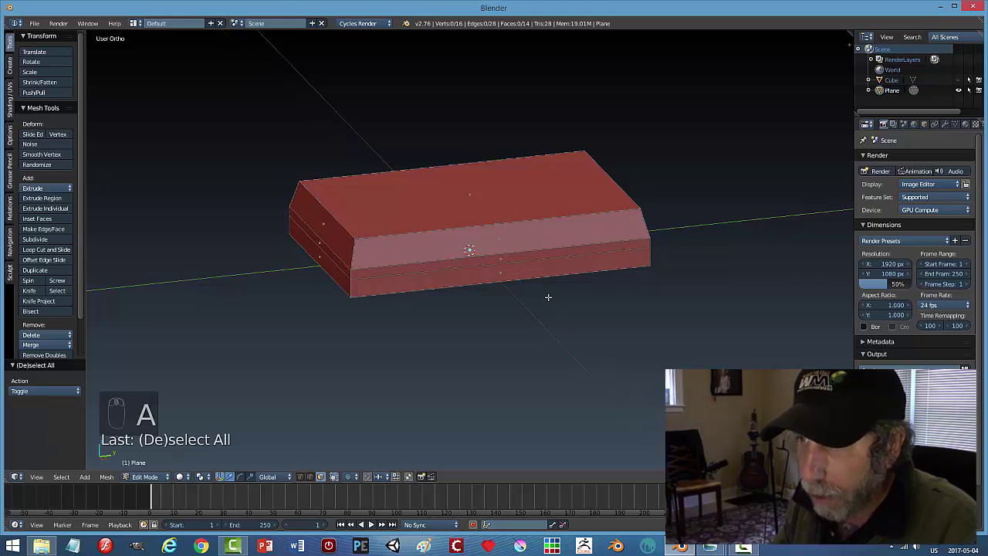
{"action": "right_click", "coordinate": [349, 271], "text": "alt"}
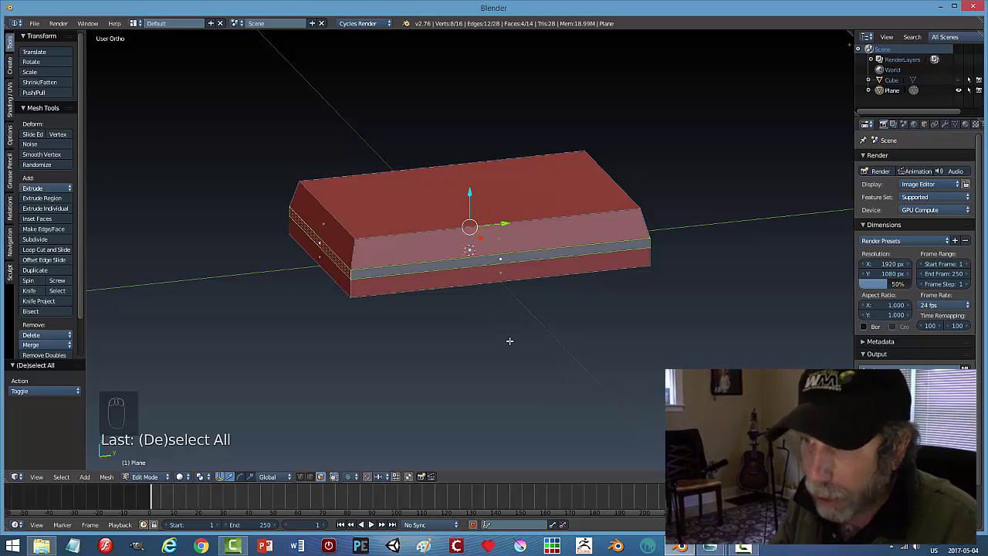
{"action": "key", "text": "e"}
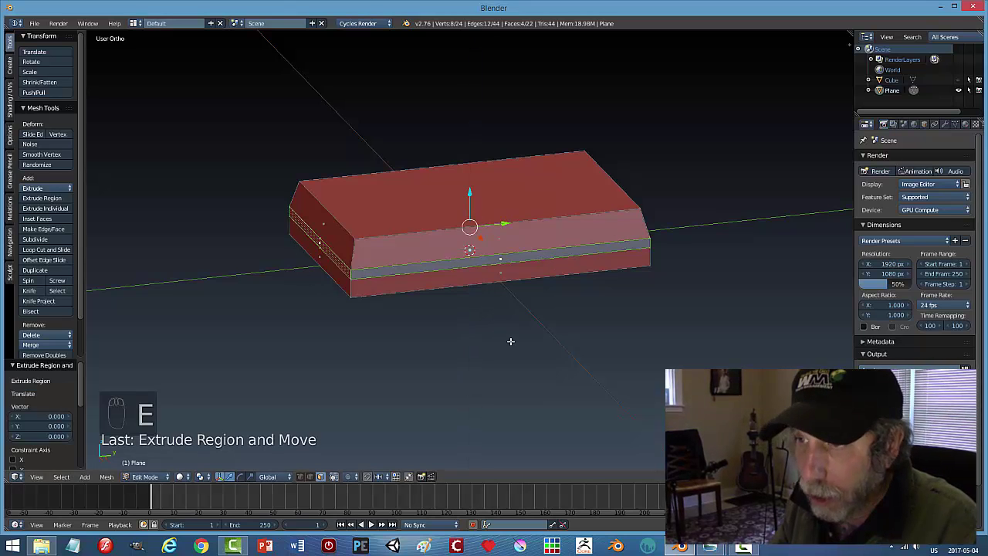
{"action": "key", "text": "s"}
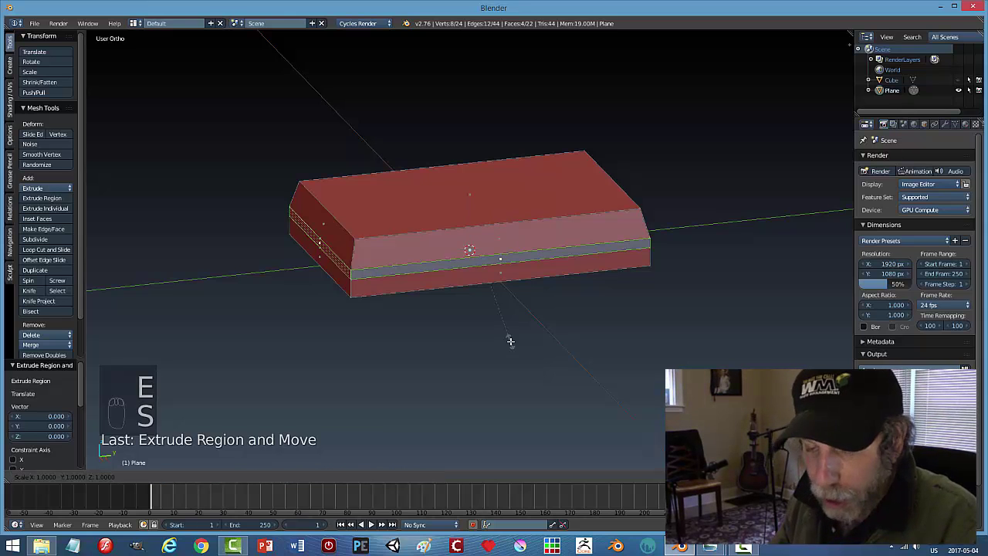
{"action": "key", "text": "shift+z"}
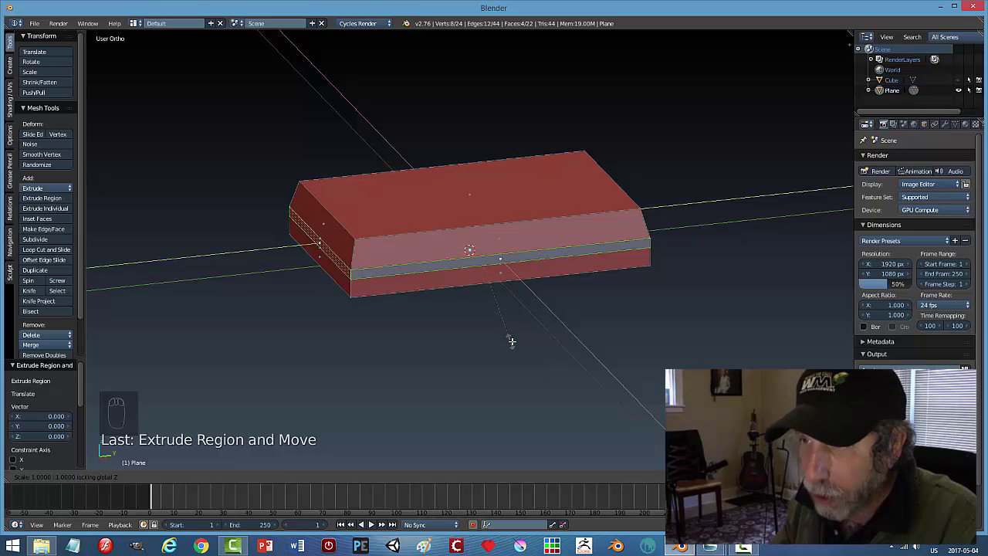
{"action": "left_click", "coordinate": [542, 331]}
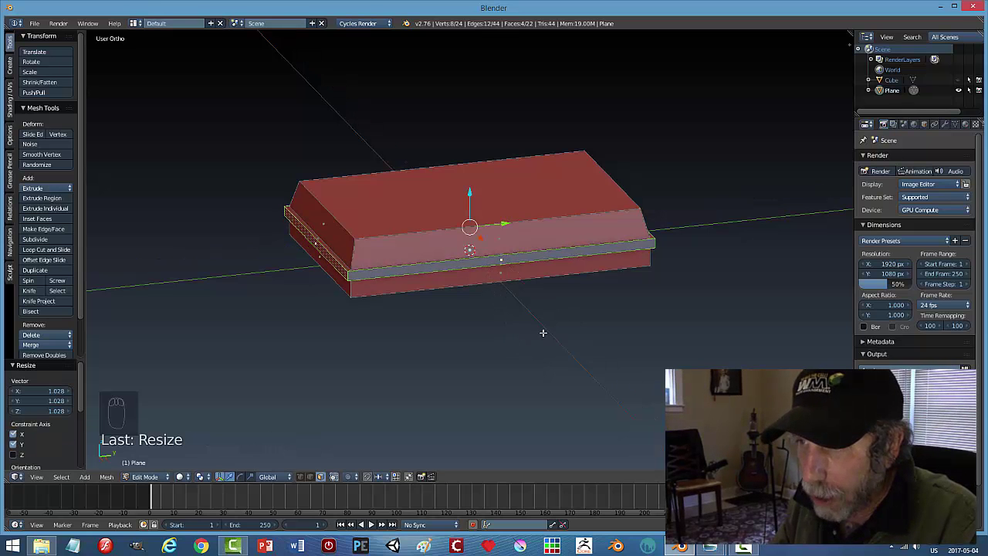
- Move the rim's end face on the positive Y side inward along Y by about 0.013, plus another 0.008
{"action": "middle_click_drag", "start_coordinate": [631, 308], "coordinate": [621, 377]}
{"action": "middle_click_drag", "start_coordinate": [670, 331], "coordinate": [575, 361]}
{"action": "key", "text": "a"}
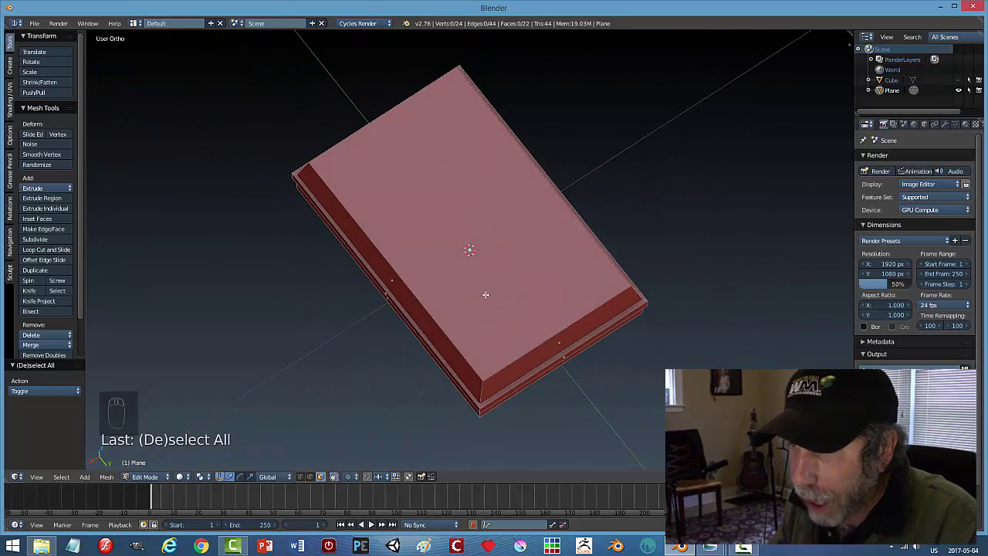
{"action": "scroll", "coordinate": [603, 407], "scroll_direction": "up", "scroll_amount": 2}
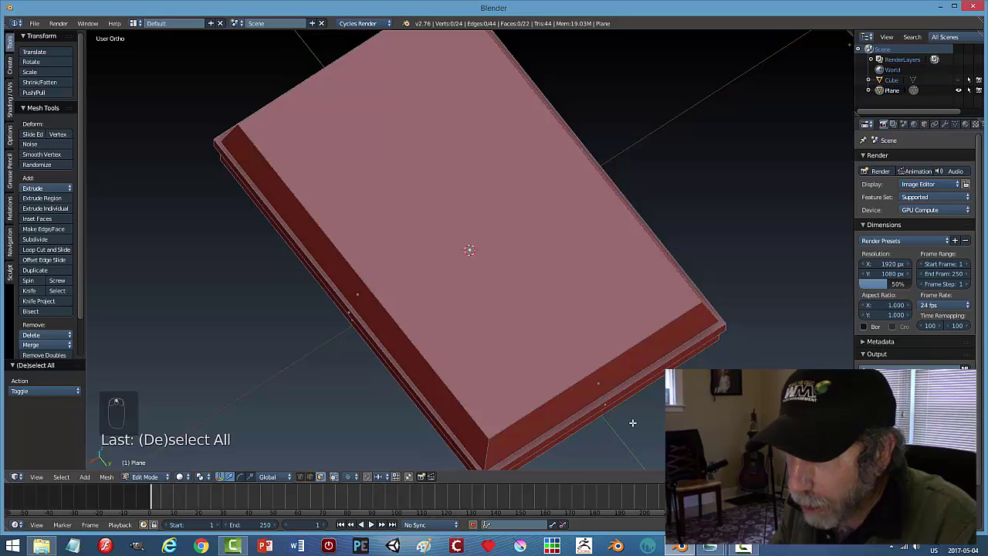
{"action": "middle_click_drag", "start_coordinate": [632, 422], "coordinate": [560, 335]}
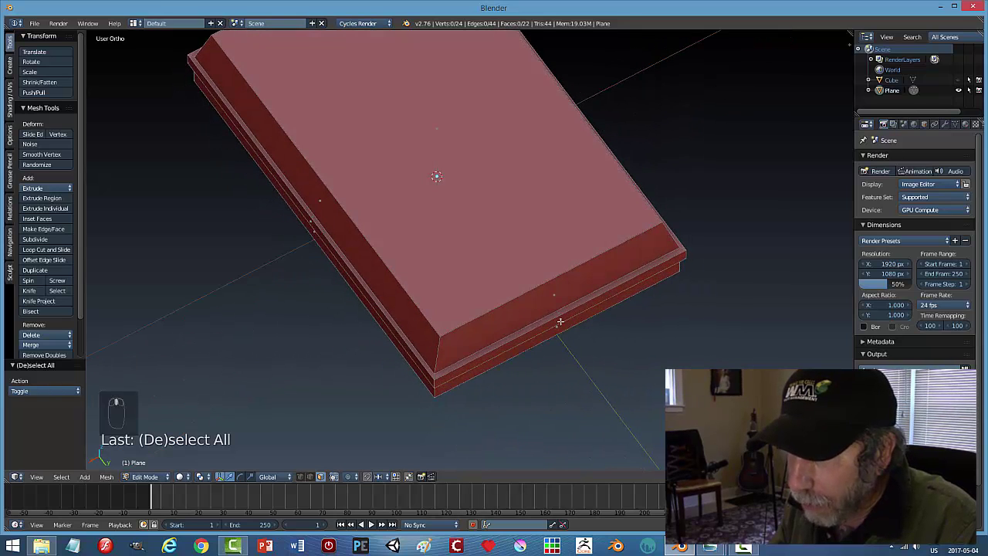
{"action": "left_click", "coordinate": [560, 321]}
{"action": "left_click_drag", "start_coordinate": [579, 346], "coordinate": [580, 343]}
{"action": "middle_click_drag", "start_coordinate": [579, 343], "coordinate": [567, 386]}
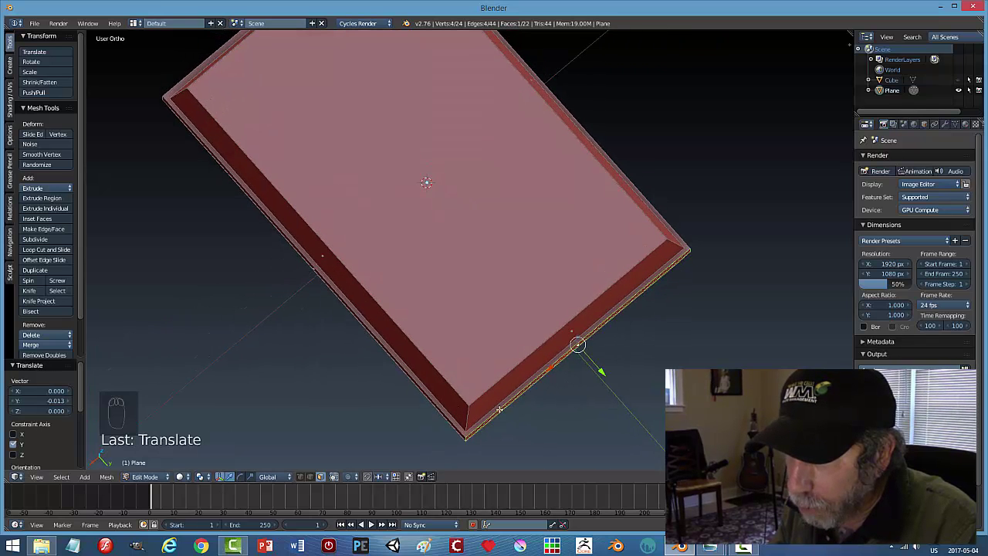
{"action": "left_click_drag", "start_coordinate": [602, 371], "coordinate": [599, 366]}
{"action": "middle_click_drag", "start_coordinate": [600, 366], "coordinate": [480, 323]}
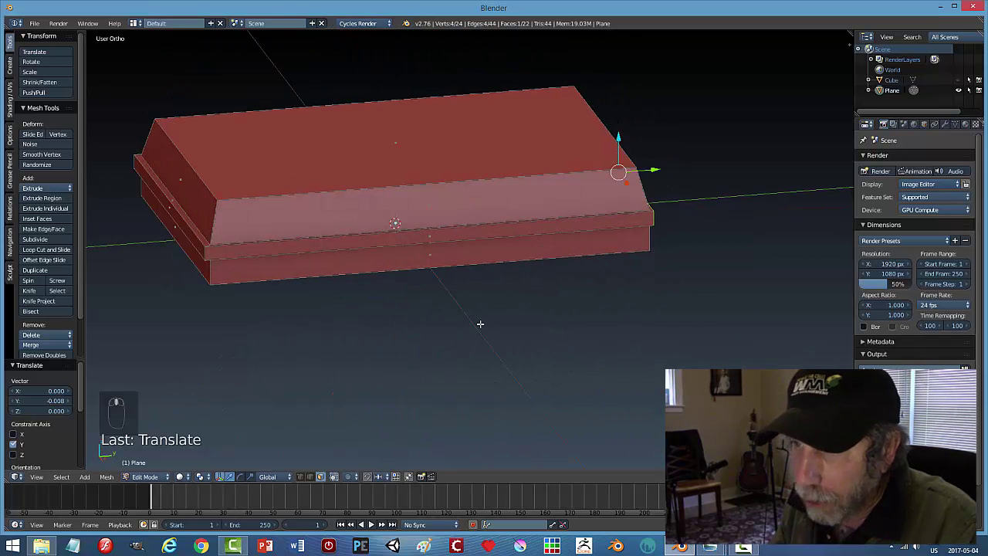
- Pull the rim's end face on the negative Y side outward along Y by about 0.11 and clear the selection
{"action": "right_click", "coordinate": [182, 233]}
{"action": "middle_click_drag", "start_coordinate": [249, 316], "coordinate": [284, 274]}
{"action": "left_click_drag", "start_coordinate": [260, 263], "coordinate": [251, 276]}
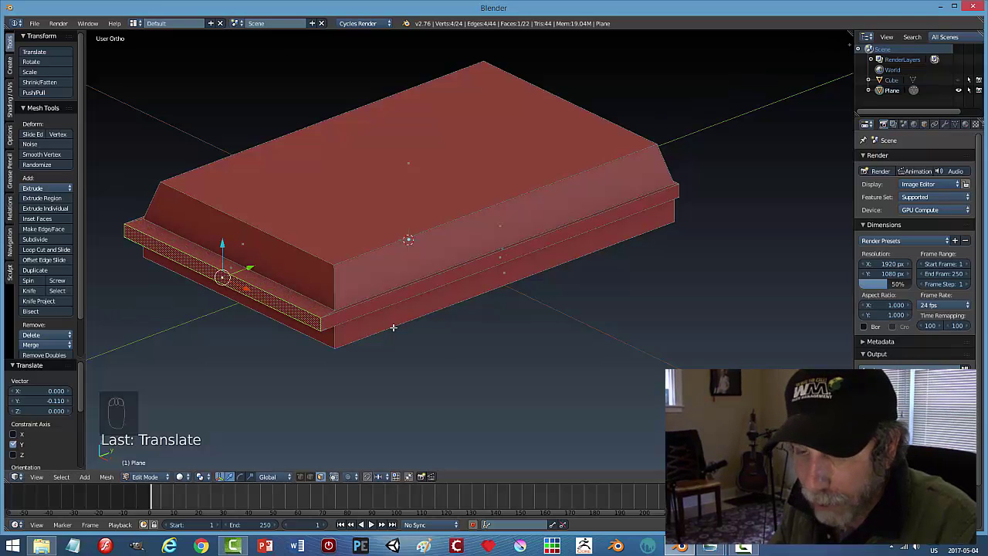
{"action": "key", "text": "a"}
{"action": "middle_click_drag", "start_coordinate": [391, 326], "coordinate": [401, 347]}
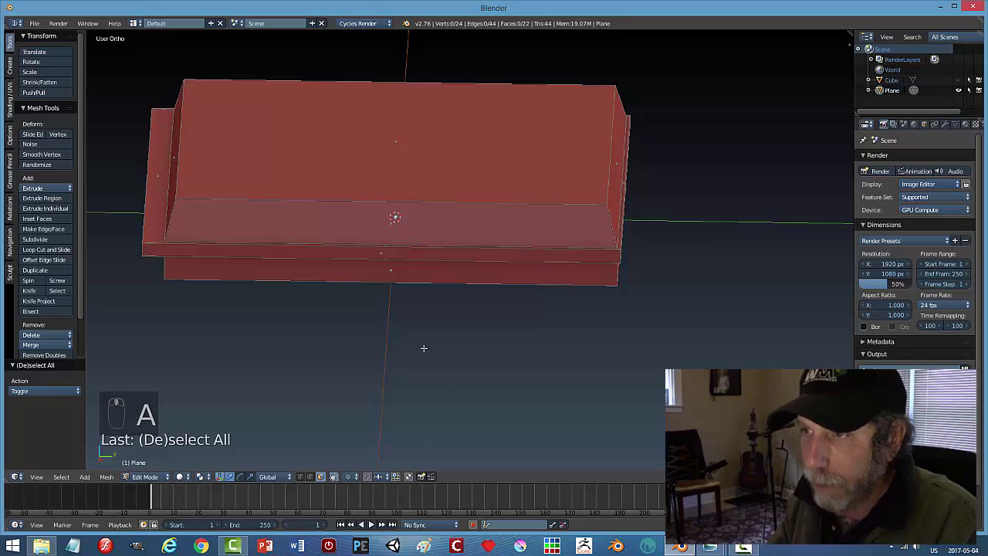
- Return to Object Mode and add a Bevel modifier to the case with 3 segments and a width of 0.105
{"action": "key", "text": "Tab"}
{"action": "scroll", "coordinate": [409, 348], "scroll_direction": "down", "scroll_amount": 2}
{"action": "middle_click_drag", "start_coordinate": [405, 351], "coordinate": [436, 345]}
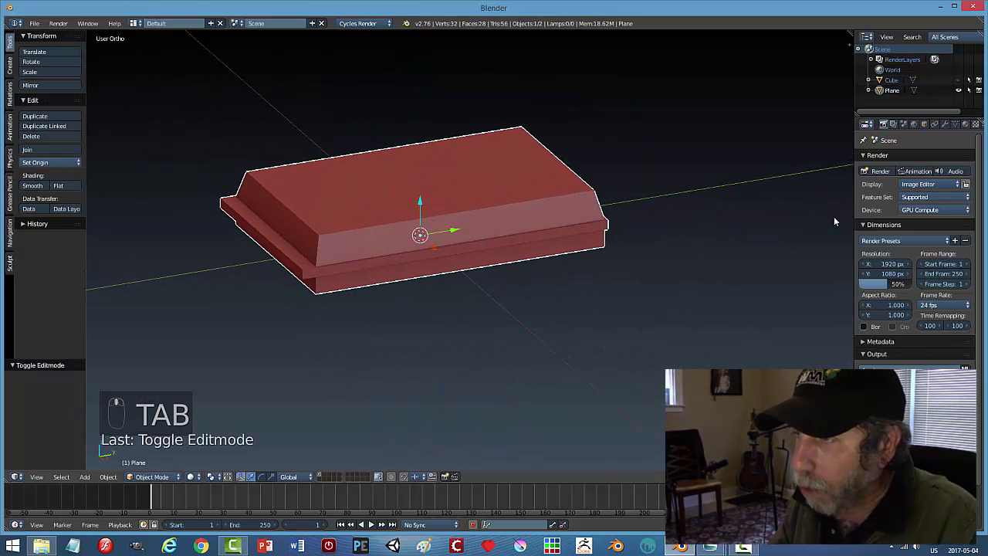
{"action": "left_click", "coordinate": [945, 124]}
{"action": "left_click", "coordinate": [880, 159]}
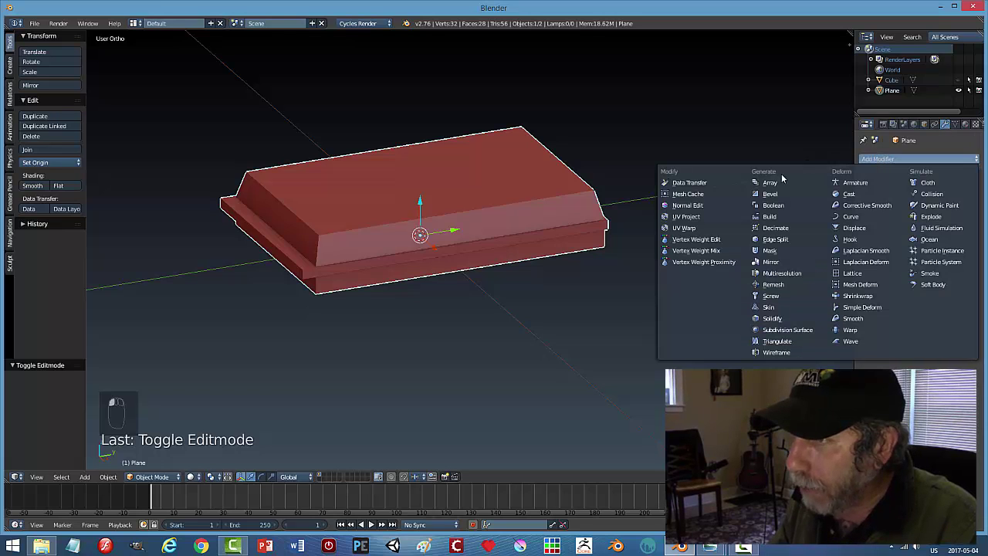
{"action": "left_click", "coordinate": [779, 194]}
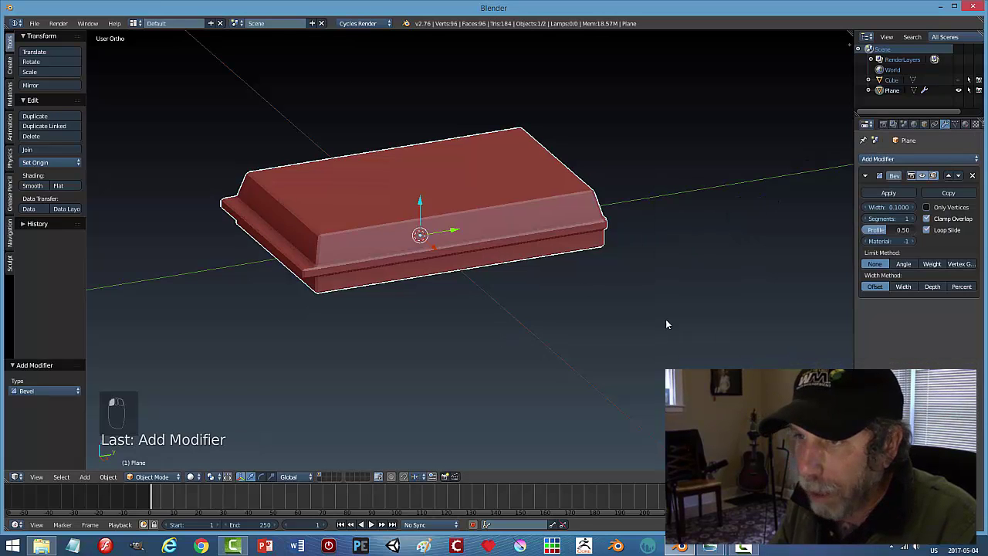
{"action": "left_click", "coordinate": [913, 218]}
{"action": "left_click", "coordinate": [913, 218]}
{"action": "middle_click_drag", "start_coordinate": [674, 299], "coordinate": [589, 329]}
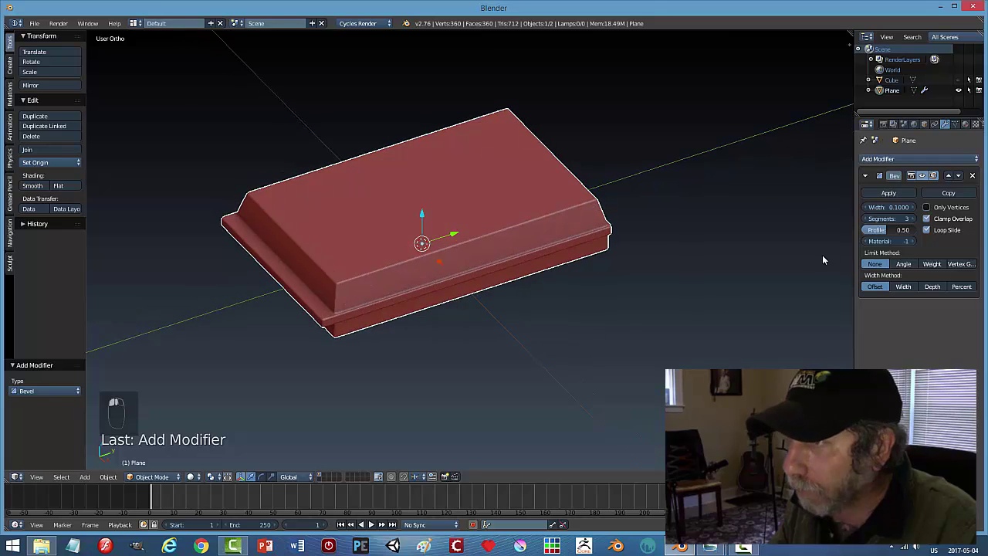
{"action": "left_click", "coordinate": [915, 208]}
{"action": "mouse_move", "coordinate": [670, 349]}
{"action": "middle_mouse_down"}
{"action": "mouse_move", "coordinate": [669, 325]}
{"action": "mouse_move", "coordinate": [665, 336]}
{"action": "middle_mouse_up"}
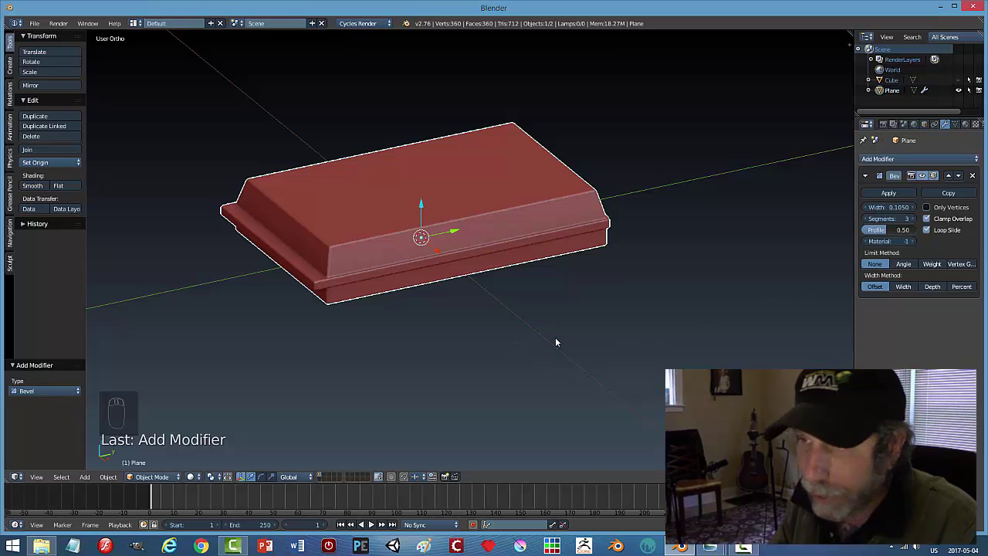
- Add a cube and move it about -2.128 along Y to the case's negative Y end
{"action": "middle_click_drag", "start_coordinate": [556, 341], "coordinate": [559, 352]}
{"action": "key", "text": "shift+a"}
{"action": "mouse_move", "coordinate": [557, 348]}
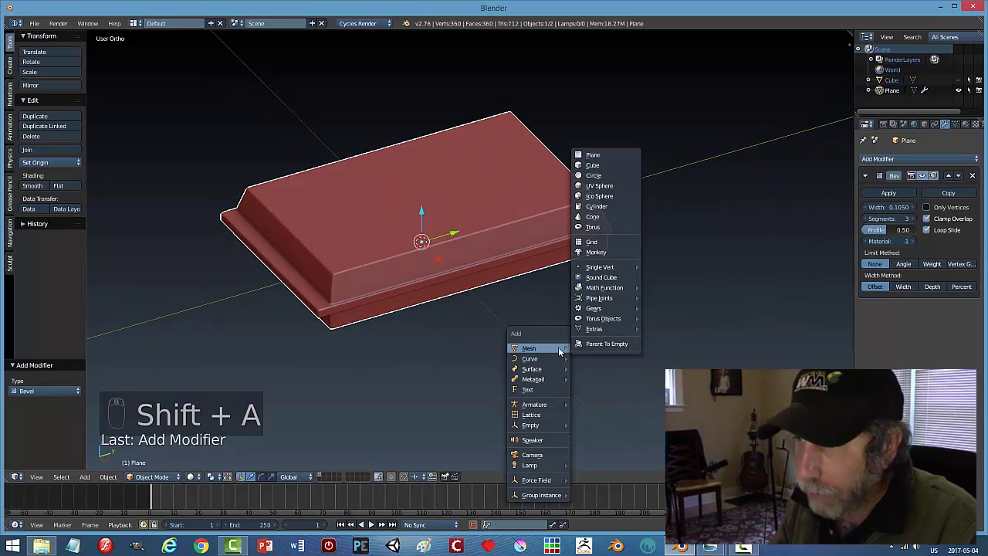
{"action": "left_click", "coordinate": [617, 167]}
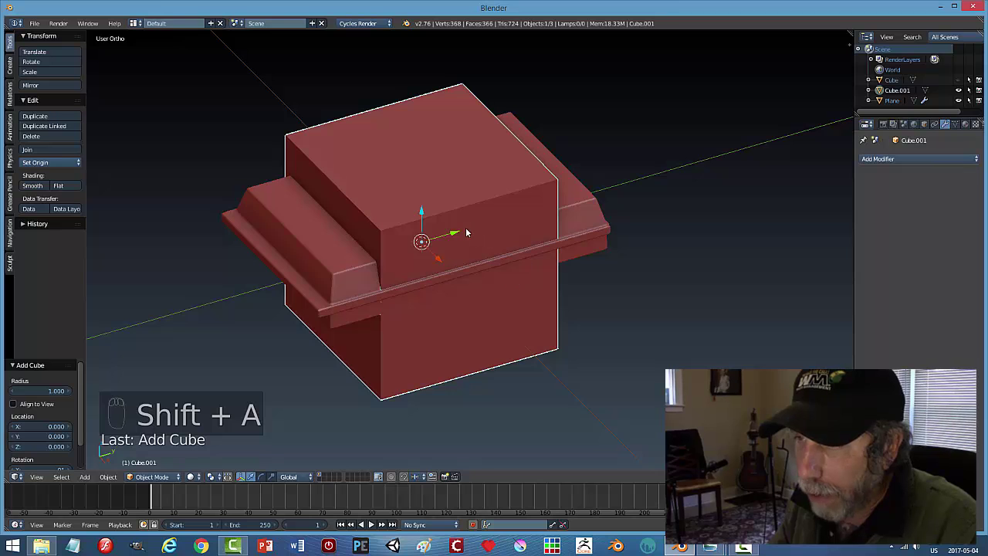
{"action": "key", "text": "g"}
{"action": "left_click", "coordinate": [266, 278]}
- Scale the cube to about 0.745 overall and flatten it along Z to about 0.502
{"action": "key", "text": "s"}
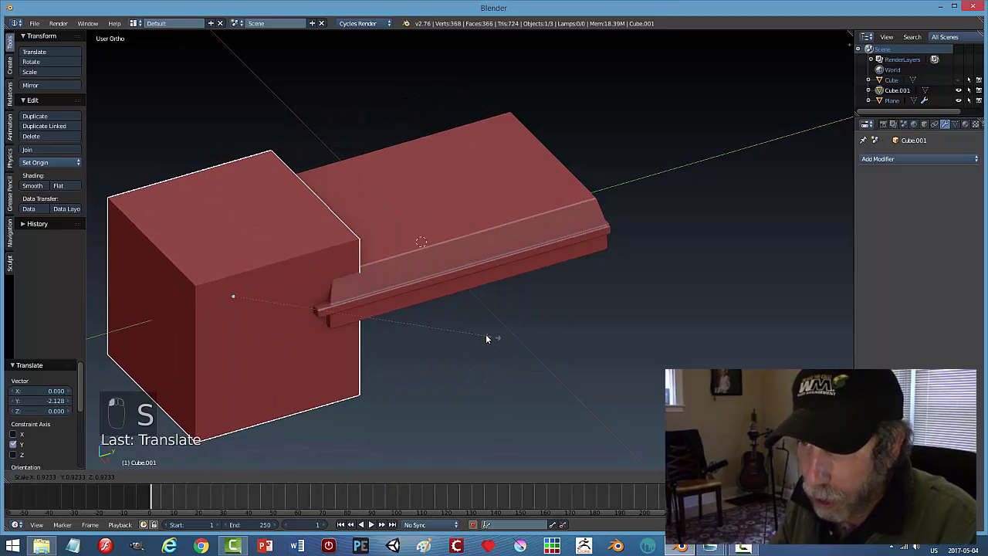
{"action": "left_click", "coordinate": [445, 323]}
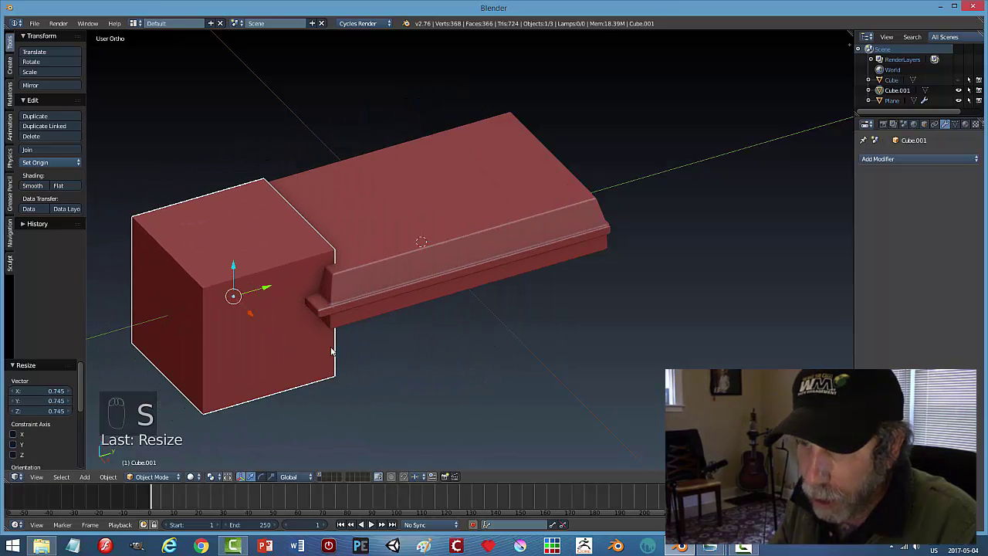
{"action": "key", "text": "s"}
{"action": "key", "text": "z"}
{"action": "left_click", "coordinate": [232, 279]}
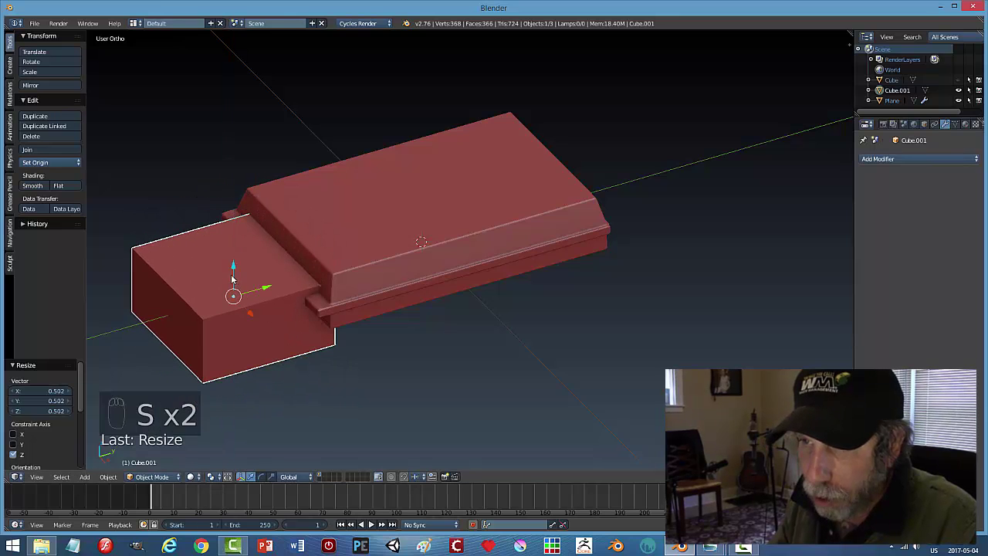
- Raise the cube and adjust it along Y and Z so it overlaps the upper part of the case's negative Y end
{"action": "left_click_drag", "start_coordinate": [232, 279], "coordinate": [295, 217]}
{"action": "middle_click_drag", "start_coordinate": [296, 217], "coordinate": [377, 266]}
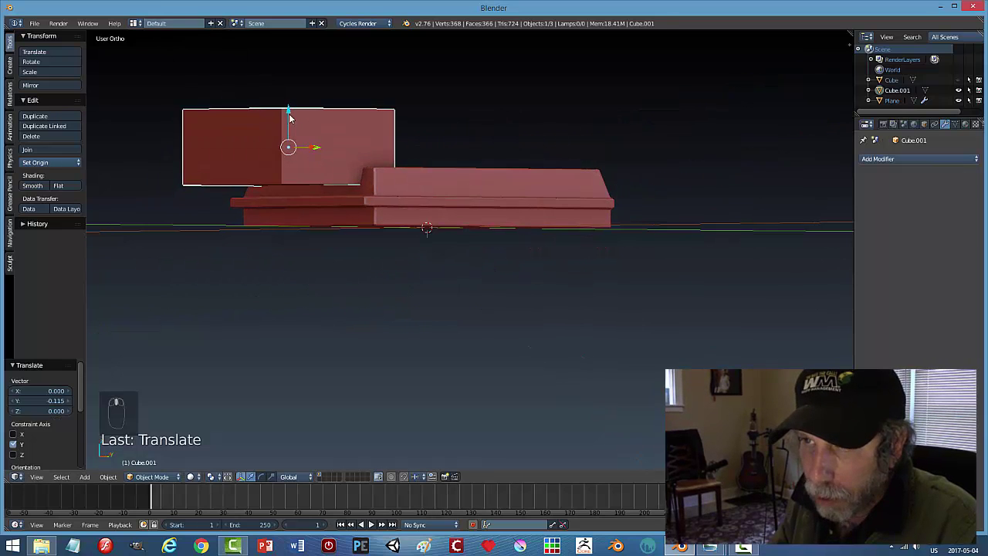
{"action": "left_click_drag", "start_coordinate": [292, 117], "coordinate": [292, 118]}
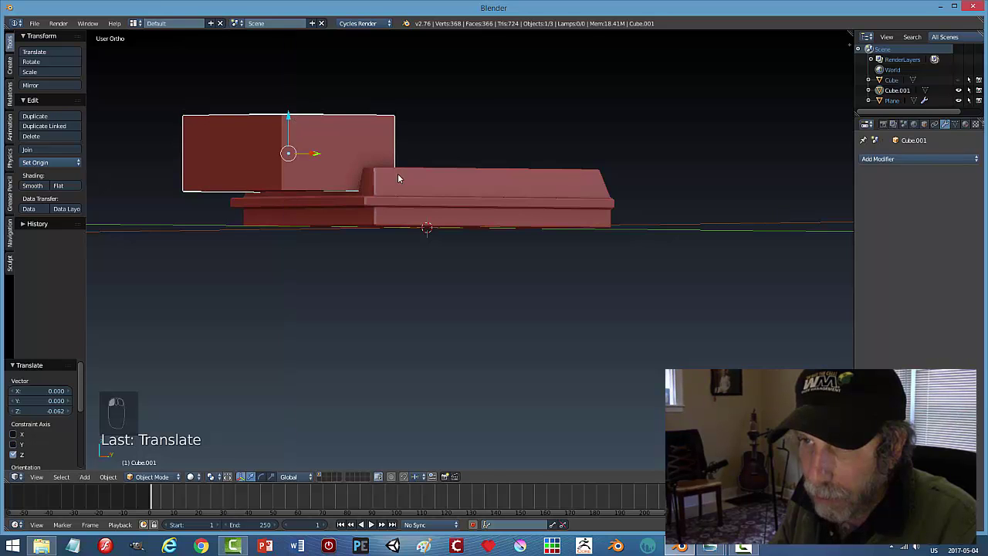
{"action": "middle_click_drag", "start_coordinate": [397, 173], "coordinate": [392, 200]}
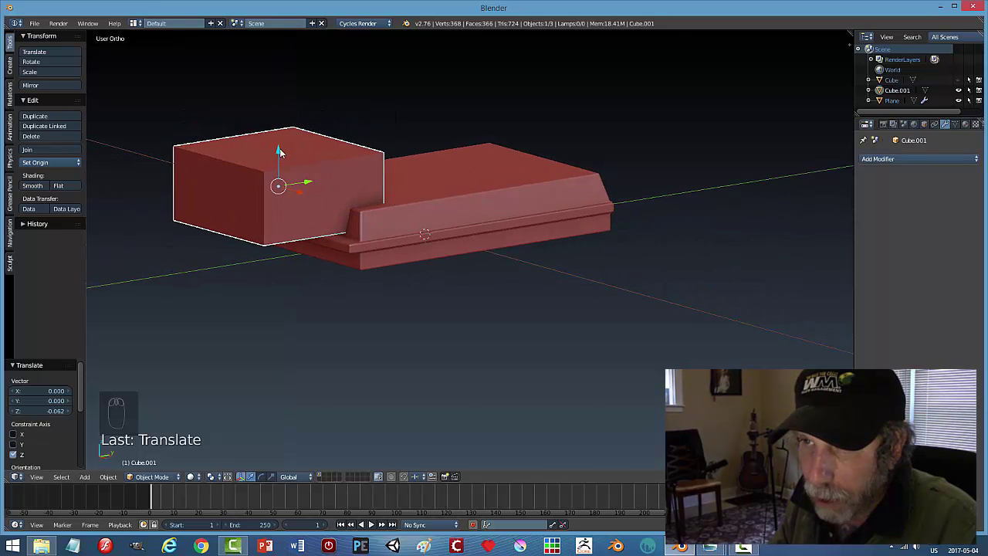
{"action": "left_click_drag", "start_coordinate": [281, 153], "coordinate": [280, 146]}
{"action": "middle_click_drag", "start_coordinate": [280, 147], "coordinate": [396, 245]}
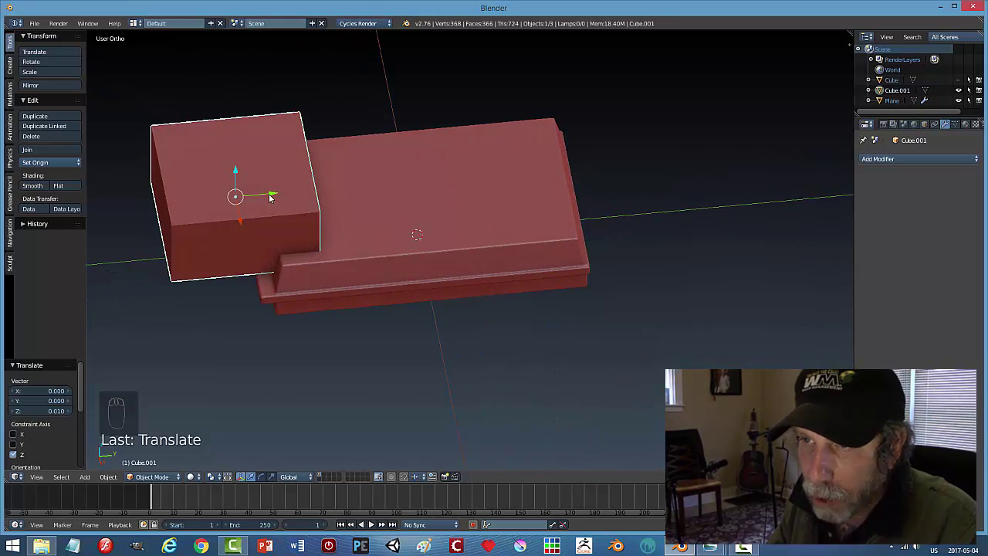
{"action": "left_click_drag", "start_coordinate": [269, 198], "coordinate": [270, 194]}
{"action": "middle_click_drag", "start_coordinate": [270, 194], "coordinate": [456, 250]}
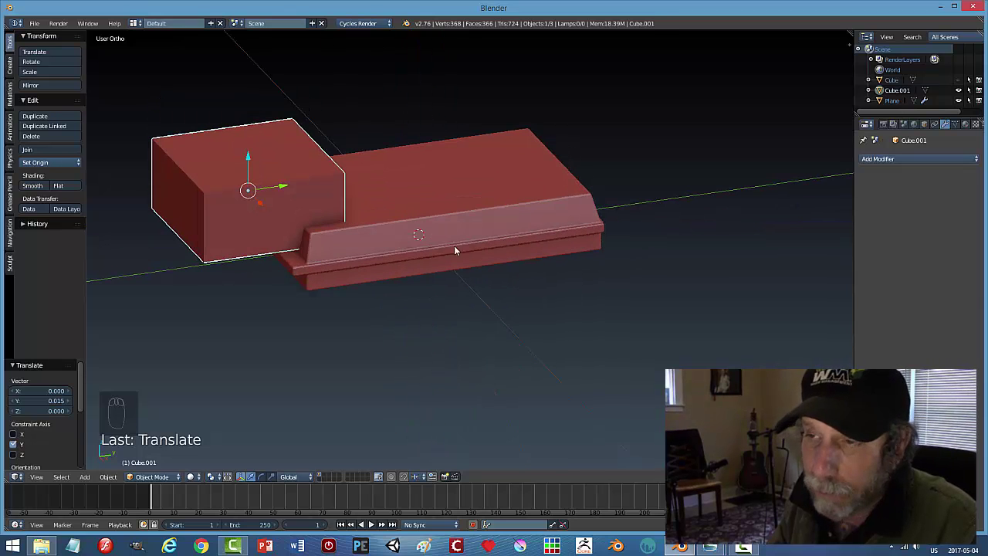
- Add a Boolean modifier to the case, place it above the Bevel, and set it to Difference with Cube.001 as the object
{"action": "right_click", "coordinate": [440, 205]}
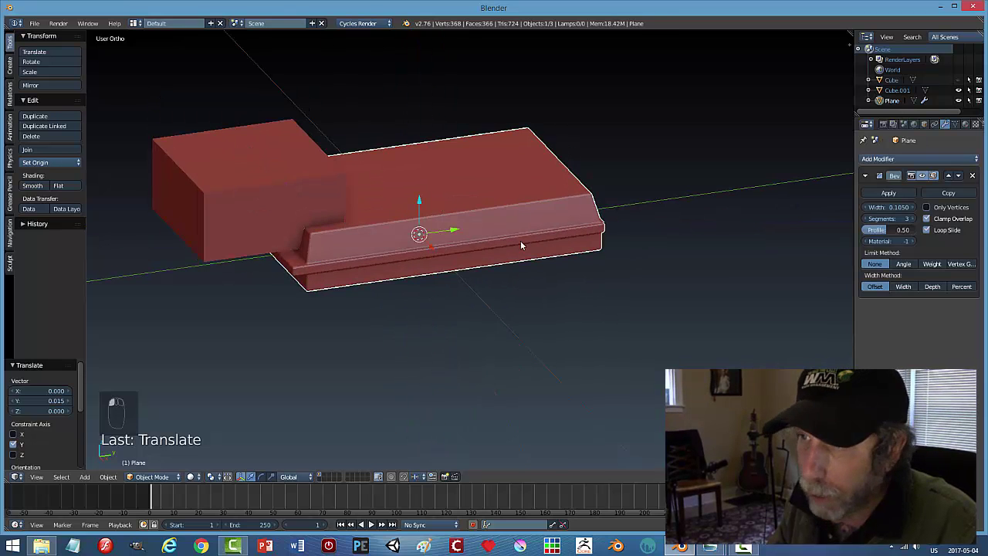
{"action": "left_click", "coordinate": [880, 159]}
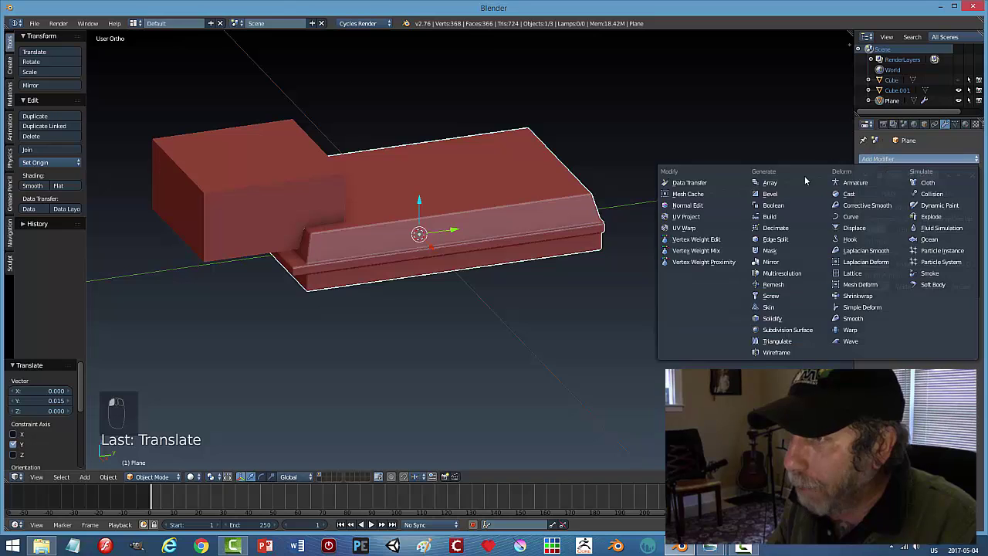
{"action": "left_click", "coordinate": [772, 205]}
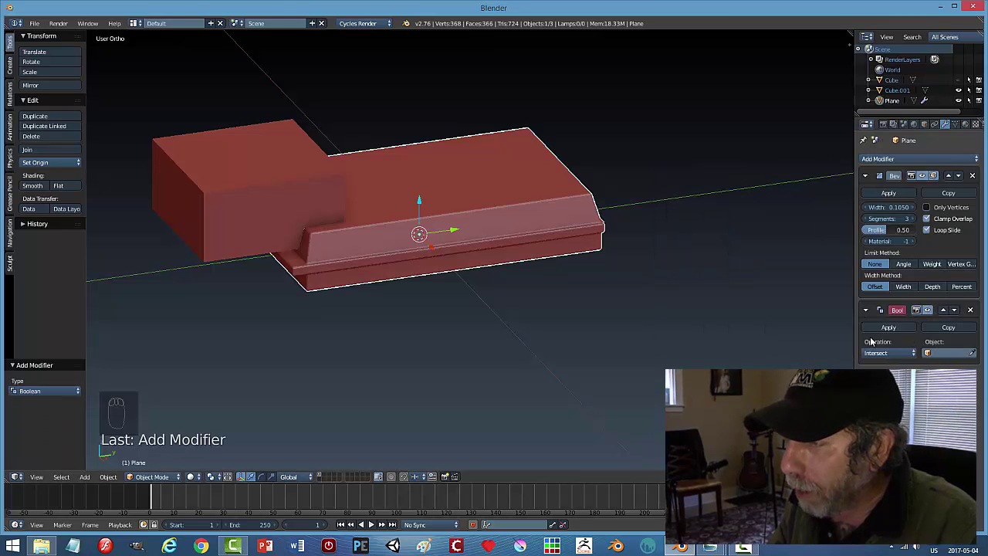
{"action": "left_click", "coordinate": [942, 310]}
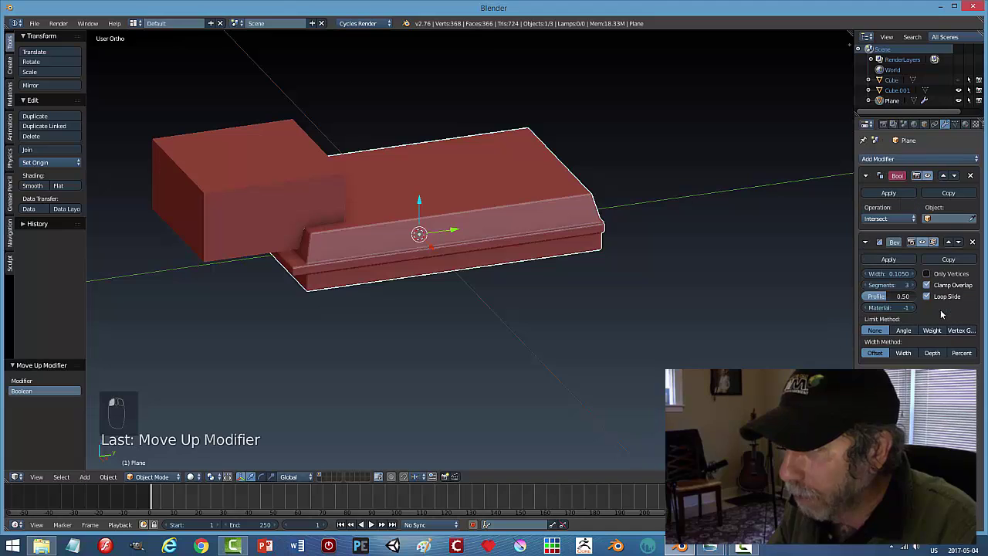
{"action": "left_click", "coordinate": [877, 220]}
{"action": "left_click", "coordinate": [877, 184]}
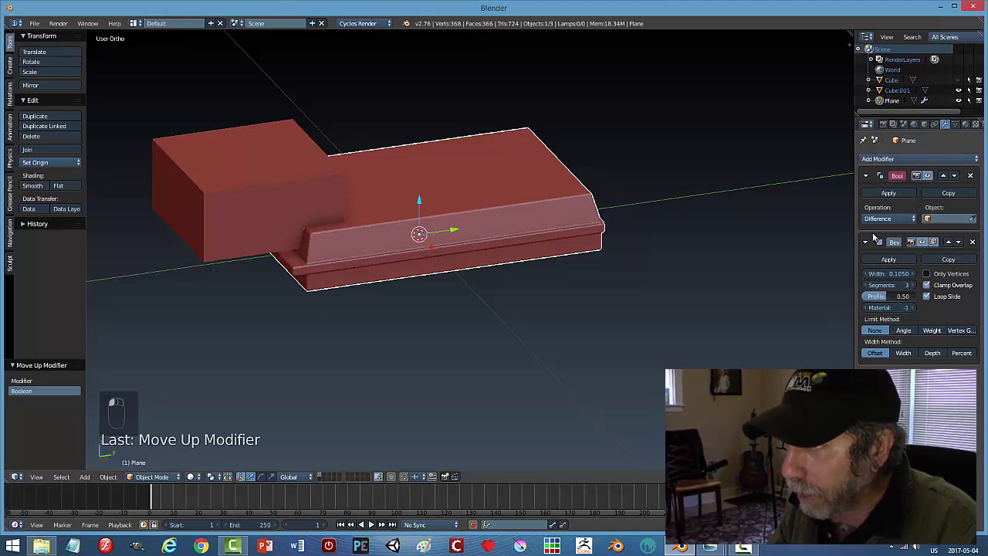
{"action": "left_click", "coordinate": [272, 153]}
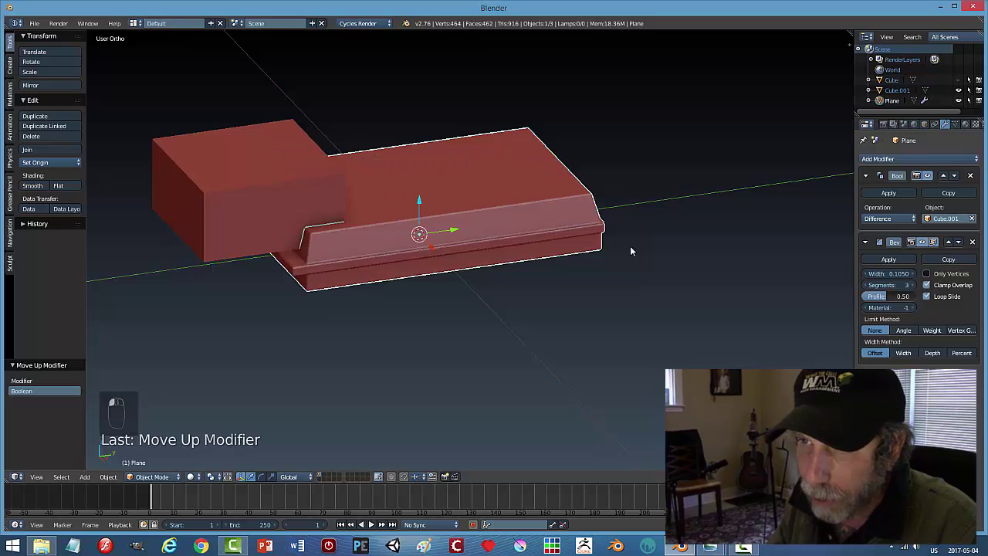
- Apply the case's Boolean modifier, hide the cutter cube and inspect the recess from several angles
{"action": "left_click", "coordinate": [887, 193]}
{"action": "right_click", "coordinate": [299, 204]}
{"action": "key", "text": "h"}
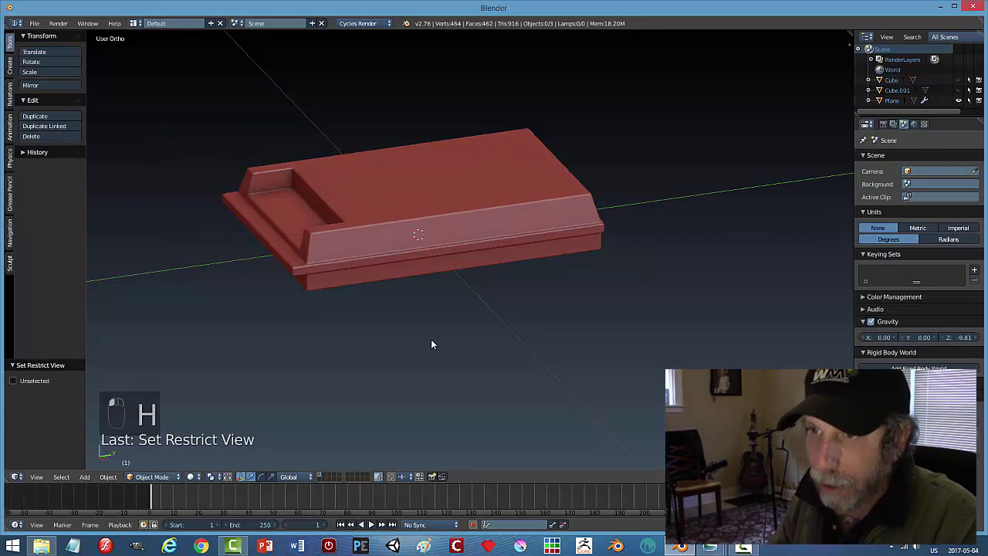
{"action": "middle_click_drag", "start_coordinate": [379, 298], "coordinate": [457, 306]}
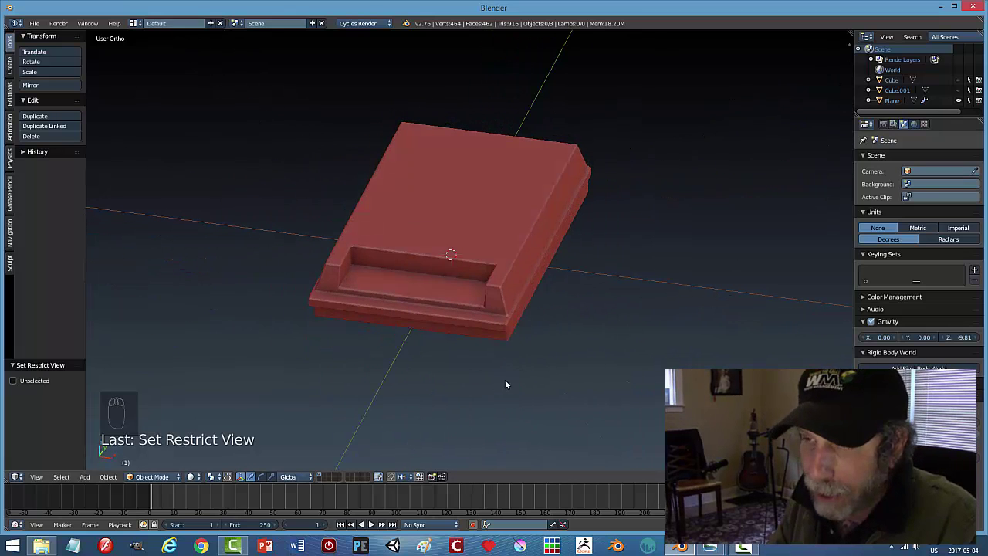
{"action": "middle_click_drag", "start_coordinate": [506, 383], "coordinate": [496, 385]}
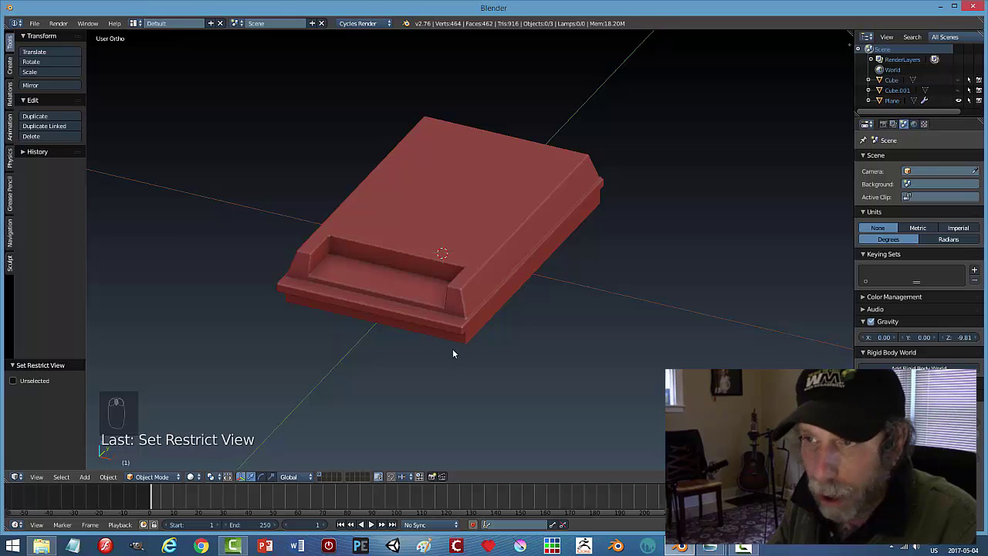
{"action": "middle_click_drag", "start_coordinate": [453, 353], "coordinate": [425, 360]}
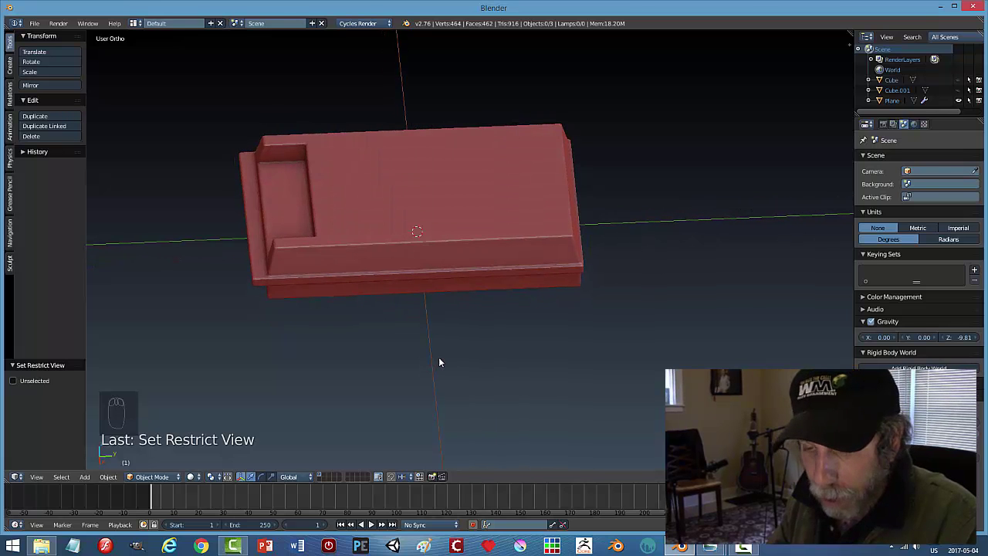
- Unhide all objects and delete the smaller cube, keeping the larger cutter cube
{"action": "key", "text": "alt+h"}
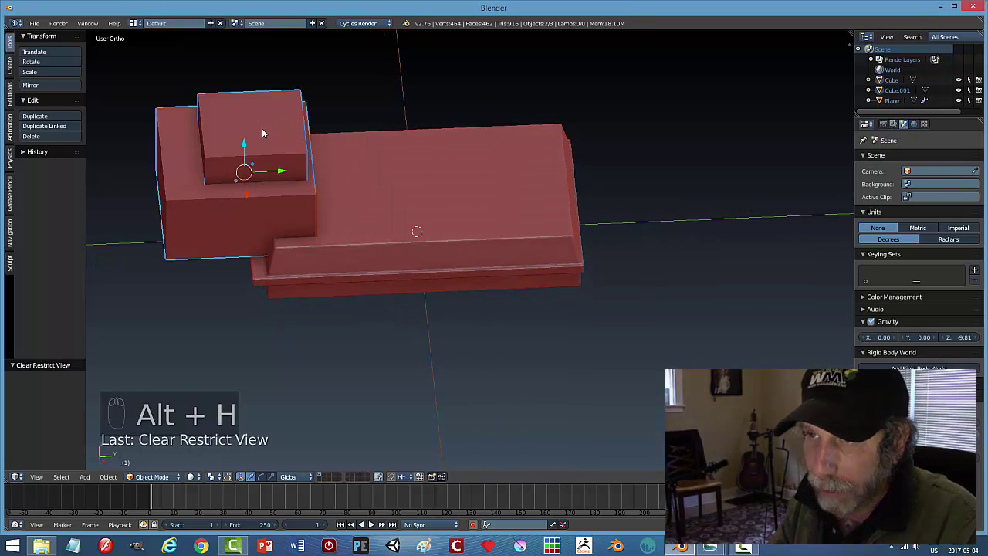
{"action": "right_click", "coordinate": [261, 128]}
{"action": "key", "text": "x"}
{"action": "left_click", "coordinate": [339, 146]}
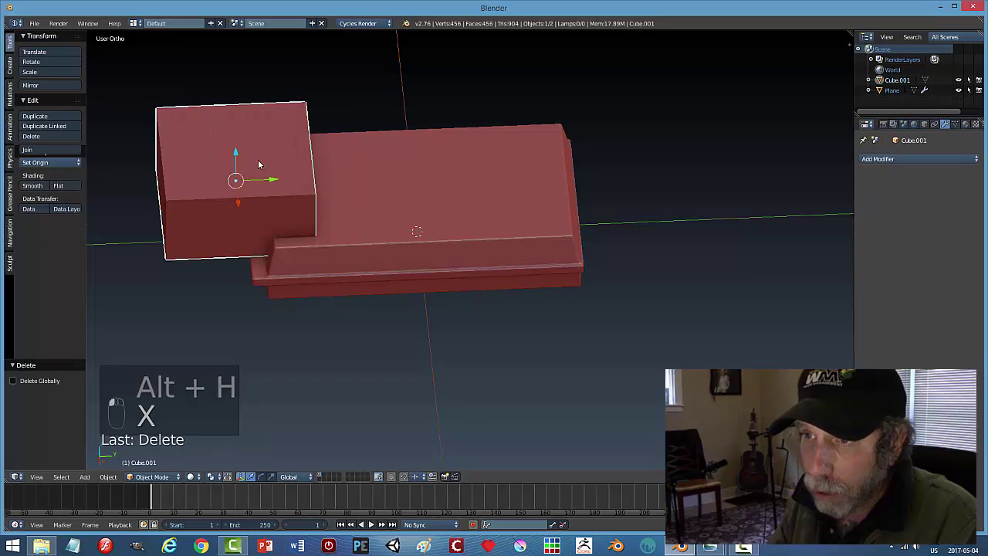
- Raise the cutter cube, move it about 1.615 along Y over the case's top, and scale it along Y to about 0.821
{"action": "left_click_drag", "start_coordinate": [236, 154], "coordinate": [430, 159]}
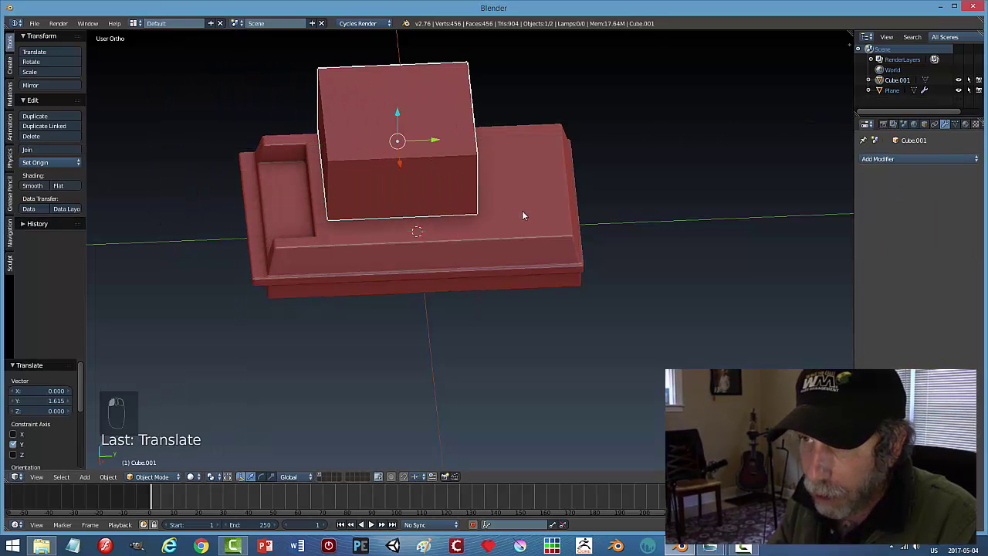
{"action": "key", "text": "s"}
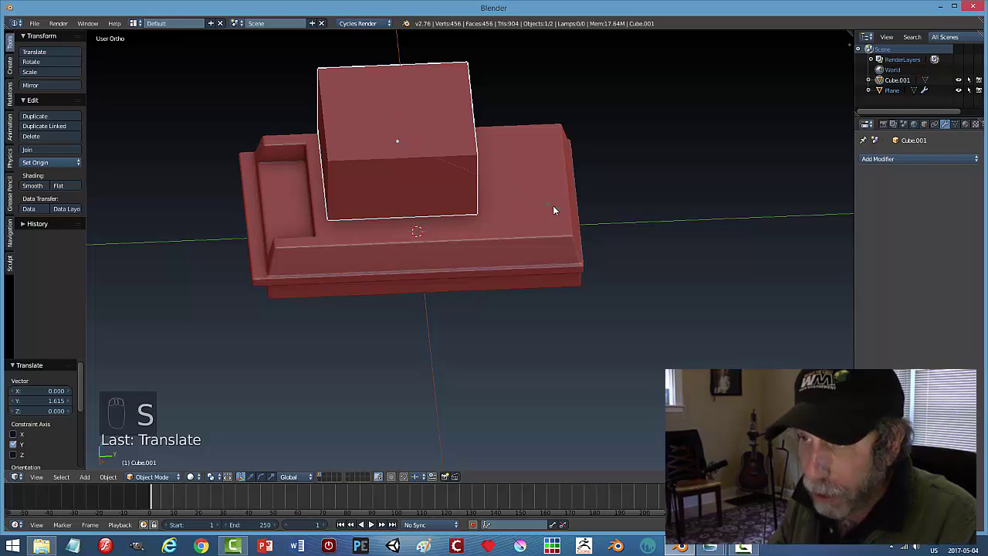
{"action": "key", "text": "y"}
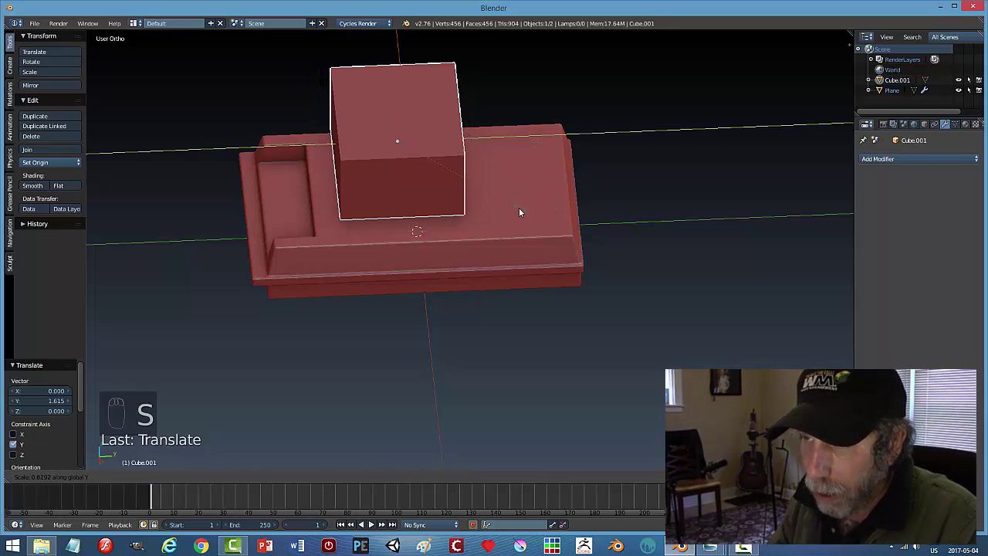
{"action": "left_click", "coordinate": [486, 240]}
- Lower the cutter cube into the case's top, scale it along Y to about 0.875 and adjust its Y position
{"action": "middle_click_drag", "start_coordinate": [486, 240], "coordinate": [483, 222]}
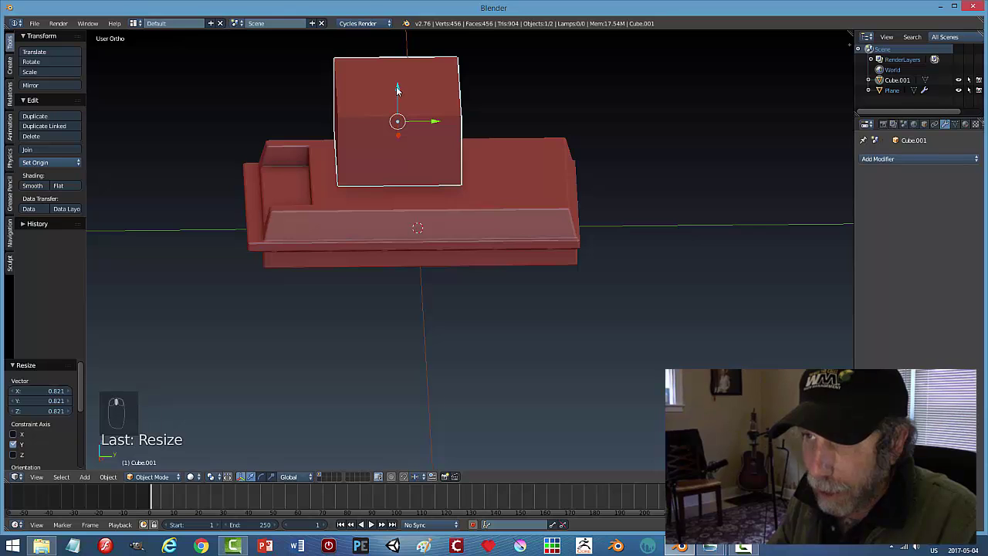
{"action": "left_click_drag", "start_coordinate": [397, 91], "coordinate": [400, 138]}
{"action": "middle_click_drag", "start_coordinate": [425, 139], "coordinate": [455, 232]}
{"action": "key", "text": "s"}
{"action": "left_click", "coordinate": [536, 197]}
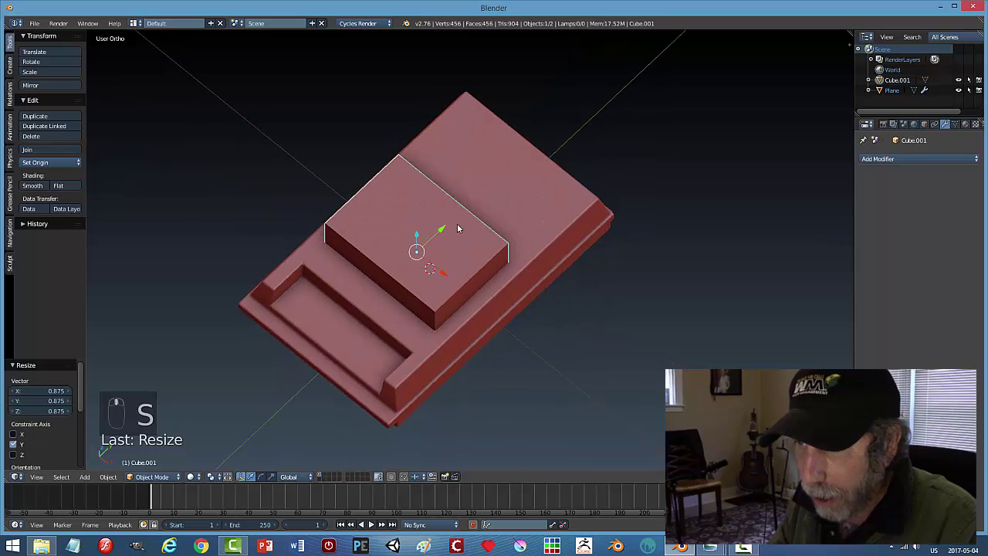
{"action": "left_click_drag", "start_coordinate": [442, 224], "coordinate": [442, 228]}
{"action": "middle_click_drag", "start_coordinate": [442, 229], "coordinate": [405, 167]}
- Raise the cutter cube about 0.767 along Z, and lower it again until its base sinks into the case's top face
{"action": "left_click_drag", "start_coordinate": [393, 154], "coordinate": [384, 91]}
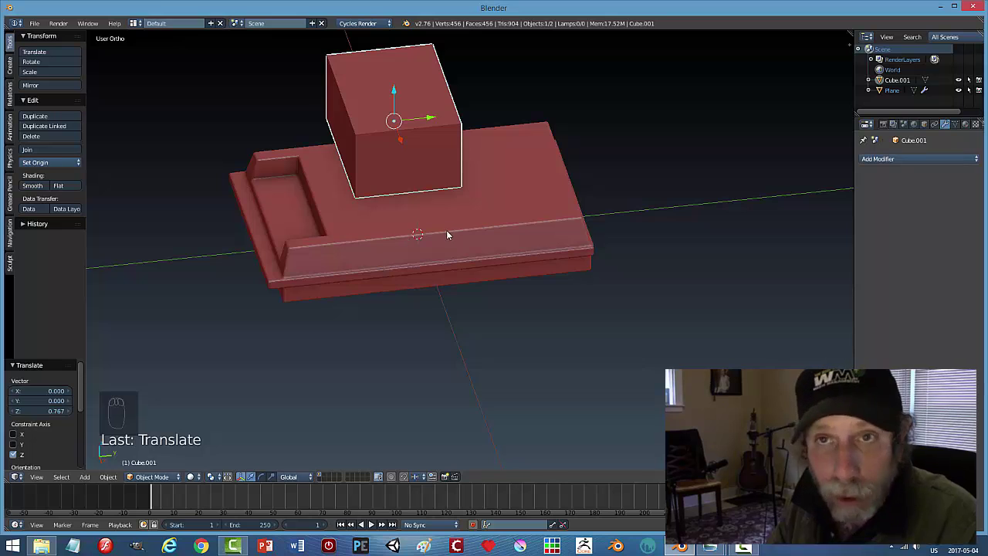
{"action": "middle_click_drag", "start_coordinate": [455, 214], "coordinate": [435, 162]}
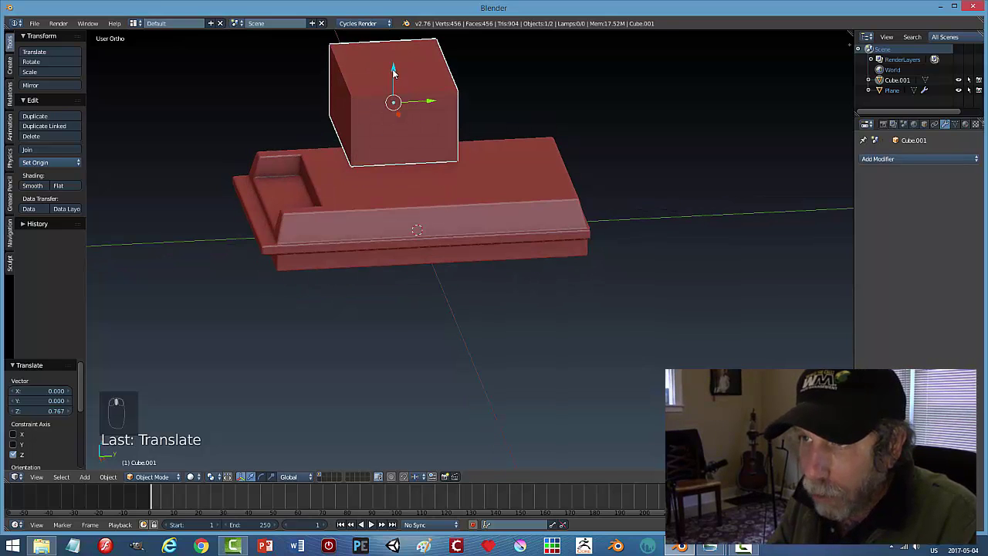
{"action": "left_click_drag", "start_coordinate": [392, 68], "coordinate": [400, 137]}
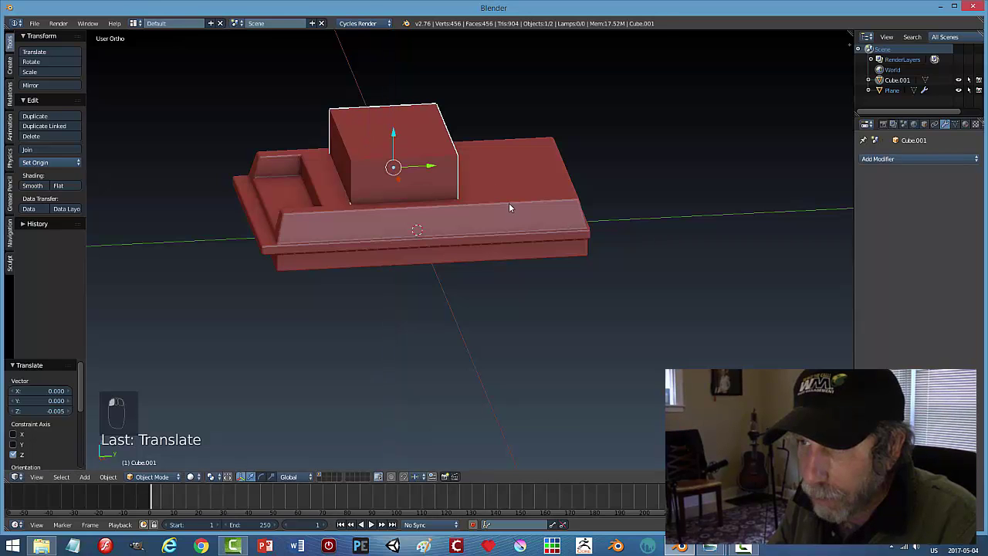
- Give the case another Boolean modifier above the Bevel, set to Difference, using the repositioned Cube.001 to cut its top
{"action": "middle_click_drag", "start_coordinate": [508, 207], "coordinate": [497, 214]}
{"action": "right_click", "coordinate": [576, 216]}
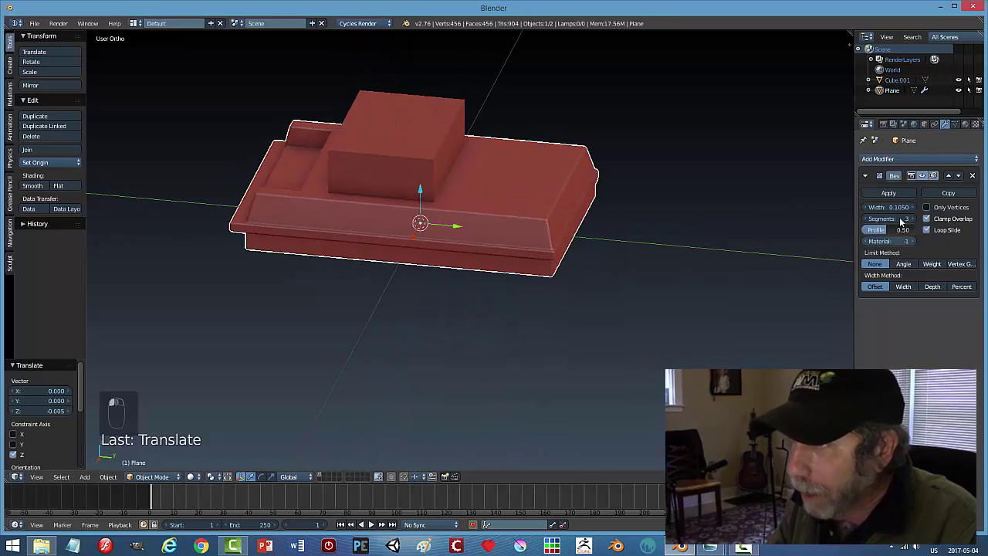
{"action": "left_click", "coordinate": [887, 160]}
{"action": "left_click", "coordinate": [772, 205]}
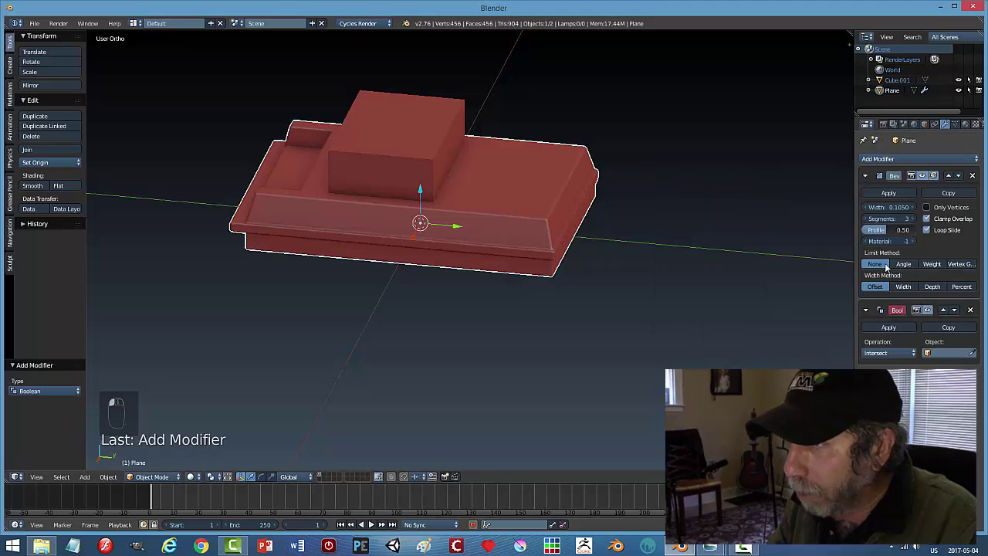
{"action": "left_click", "coordinate": [943, 309]}
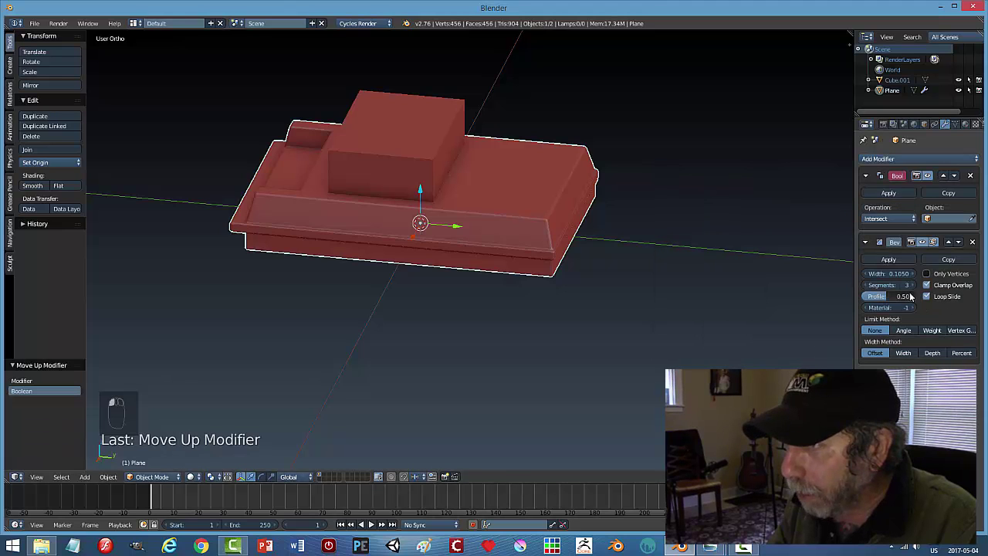
{"action": "left_click", "coordinate": [891, 219]}
{"action": "left_click", "coordinate": [887, 186]}
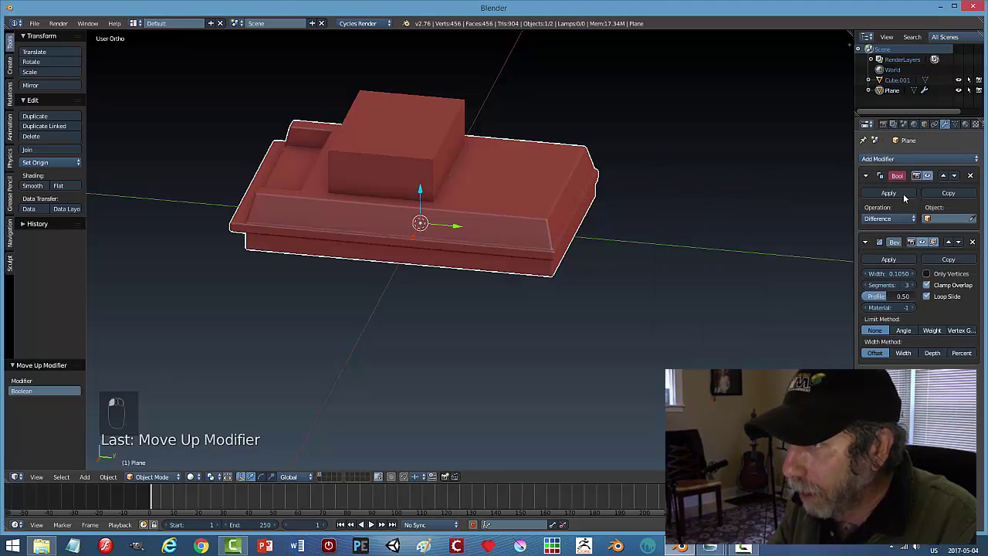
{"action": "left_click", "coordinate": [972, 219]}
{"action": "left_click", "coordinate": [407, 128]}
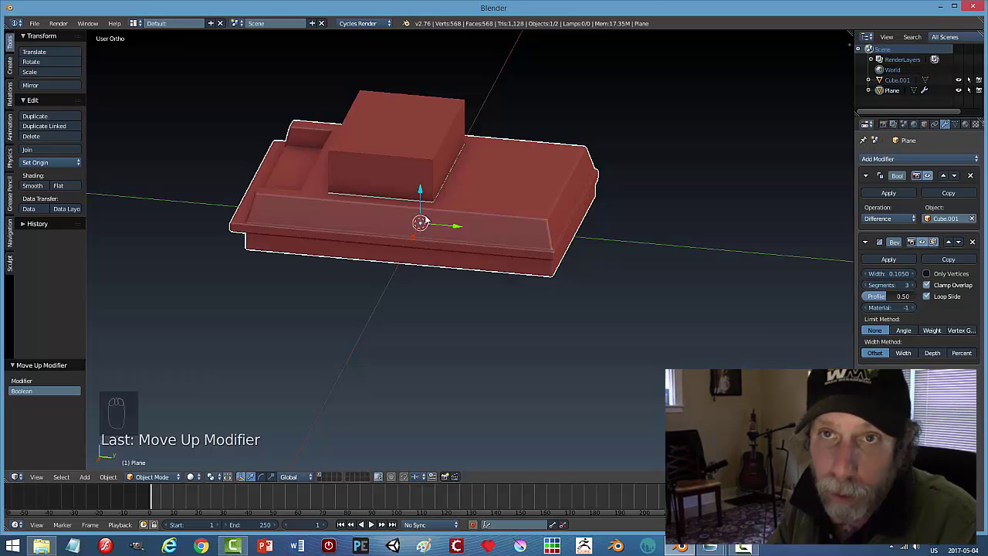
{"action": "left_click", "coordinate": [888, 193]}
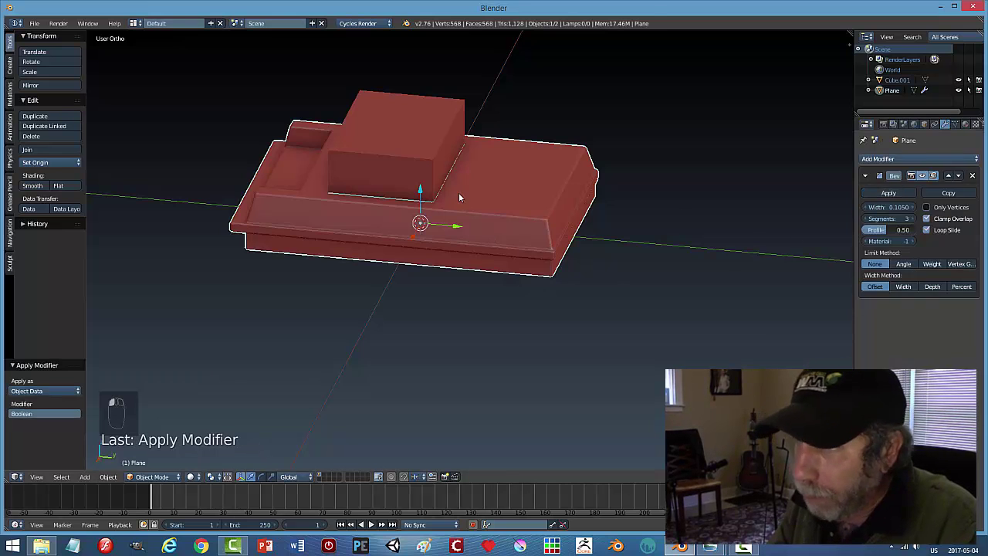
{"action": "right_click", "coordinate": [406, 141]}
{"action": "key", "text": "h"}
{"action": "mouse_move", "coordinate": [474, 249]}
{"action": "middle_mouse_down"}
{"action": "mouse_move", "coordinate": [501, 271]}
{"action": "mouse_move", "coordinate": [517, 315]}
{"action": "mouse_move", "coordinate": [553, 260]}
{"action": "mouse_move", "coordinate": [557, 221]}
{"action": "mouse_move", "coordinate": [530, 250]}
{"action": "mouse_move", "coordinate": [415, 264]}
{"action": "mouse_move", "coordinate": [396, 247]}
{"action": "mouse_move", "coordinate": [460, 248]}
{"action": "mouse_move", "coordinate": [471, 235]}
{"action": "mouse_move", "coordinate": [425, 251]}
{"action": "mouse_move", "coordinate": [467, 252]}
{"action": "middle_mouse_up"}
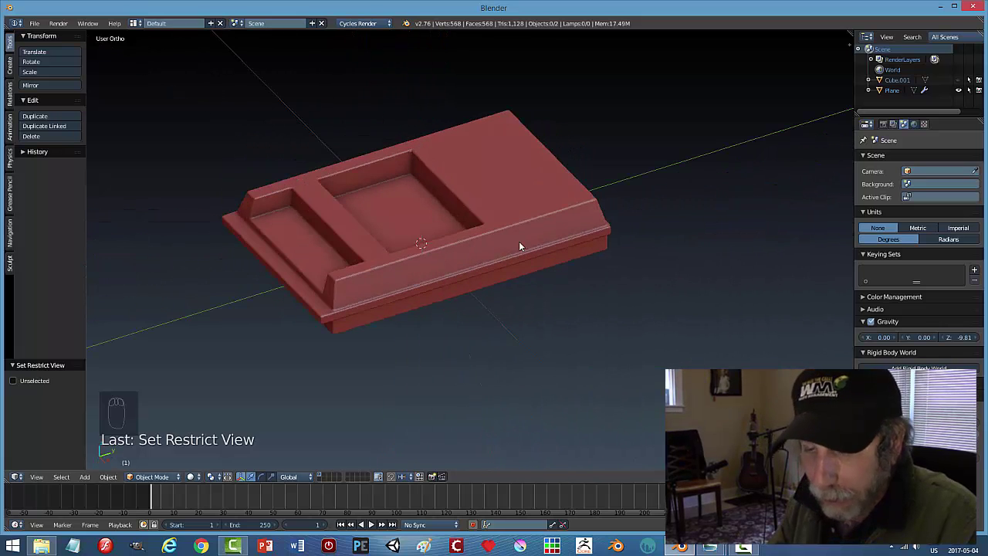
{"action": "key", "text": "ctrl+z"}
{"action": "key", "text": "ctrl+z"}
{"action": "key", "text": "ctrl+z"}
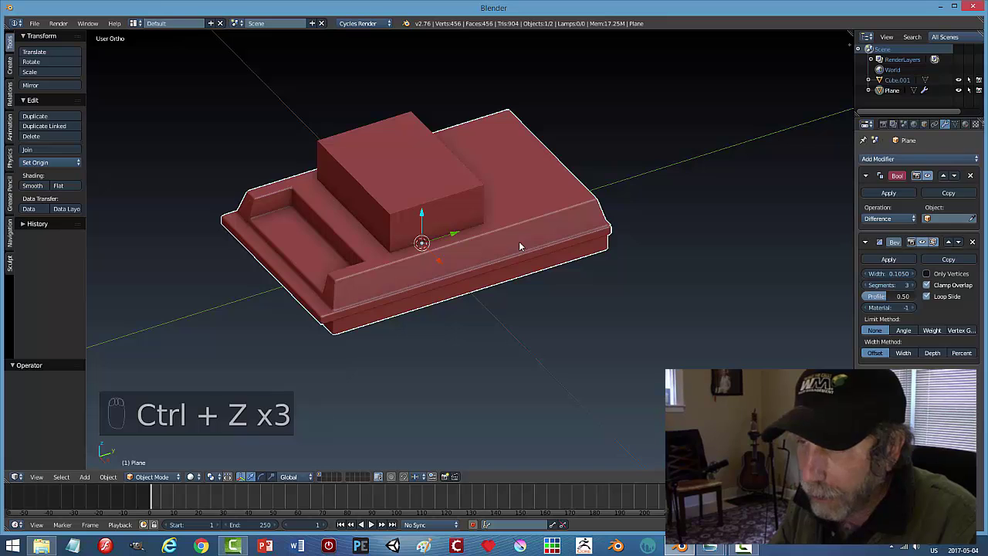
- Lower the cutter cube about 0.114 along Z to deepen its cut into the case's top
{"action": "right_click", "coordinate": [408, 169]}
{"action": "left_click_drag", "start_coordinate": [409, 169], "coordinate": [471, 155]}
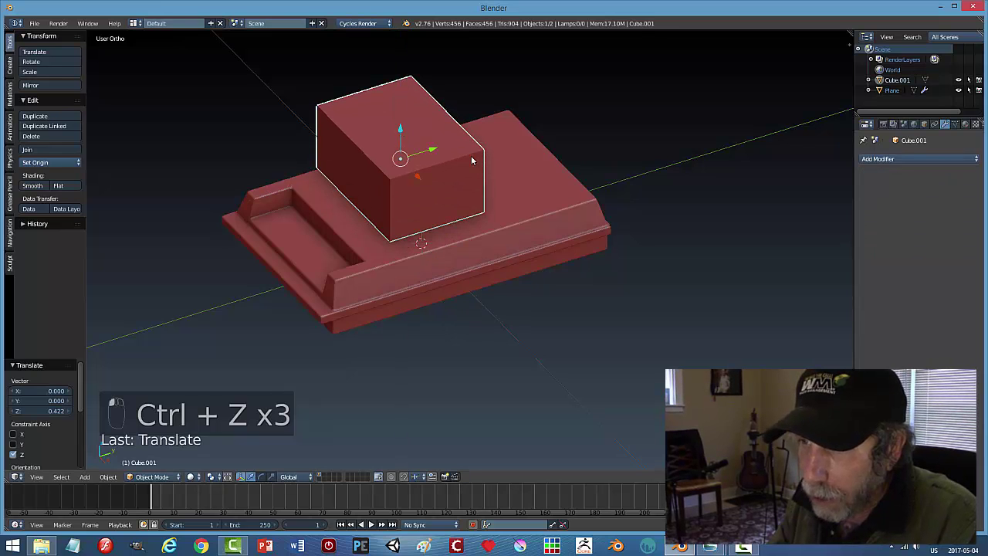
{"action": "key", "text": "ctrl+z"}
{"action": "middle_click_drag", "start_coordinate": [530, 236], "coordinate": [386, 156]}
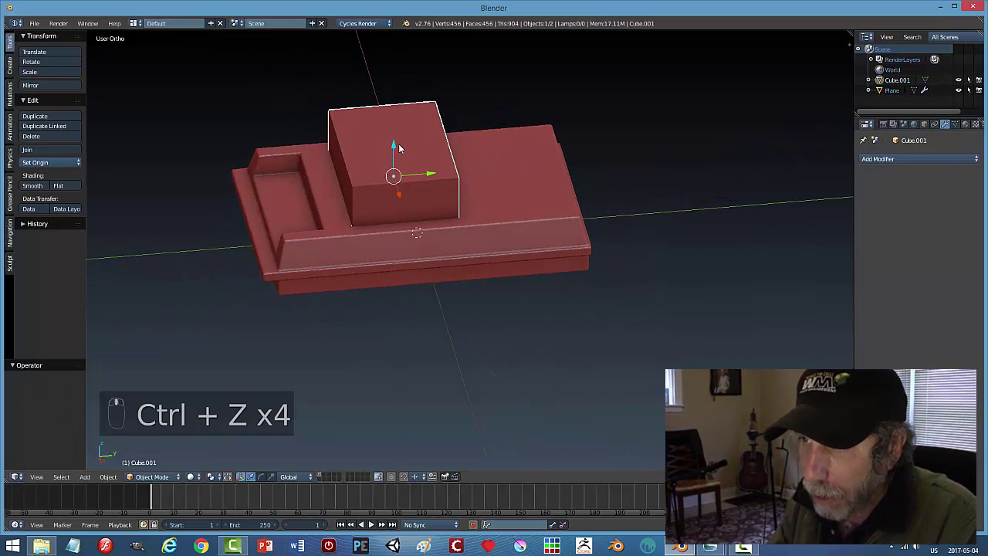
{"action": "left_click_drag", "start_coordinate": [395, 144], "coordinate": [401, 153]}
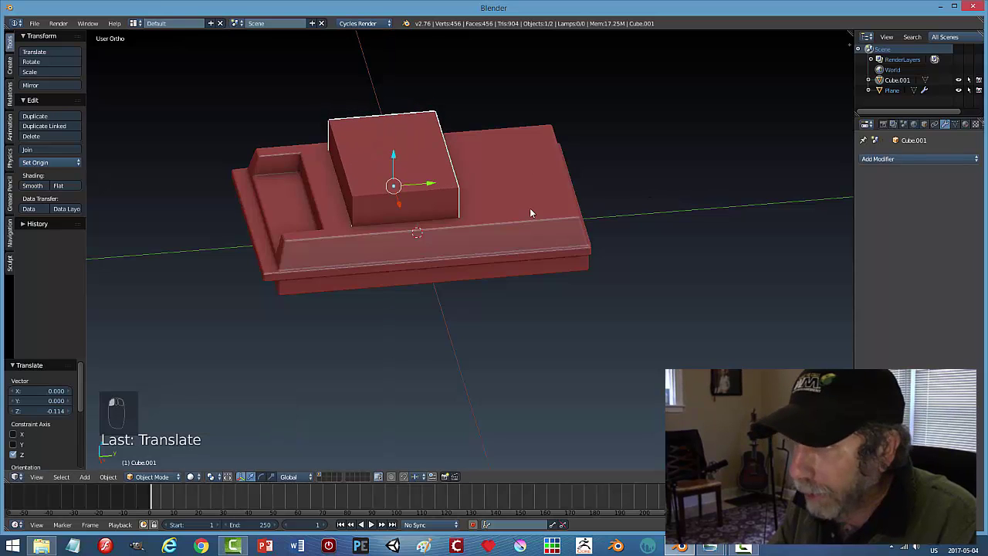
- Assign the cutter cube to the case's Difference Boolean, apply the modifier, and hide the cutter to inspect the recess
{"action": "right_click", "coordinate": [529, 213]}
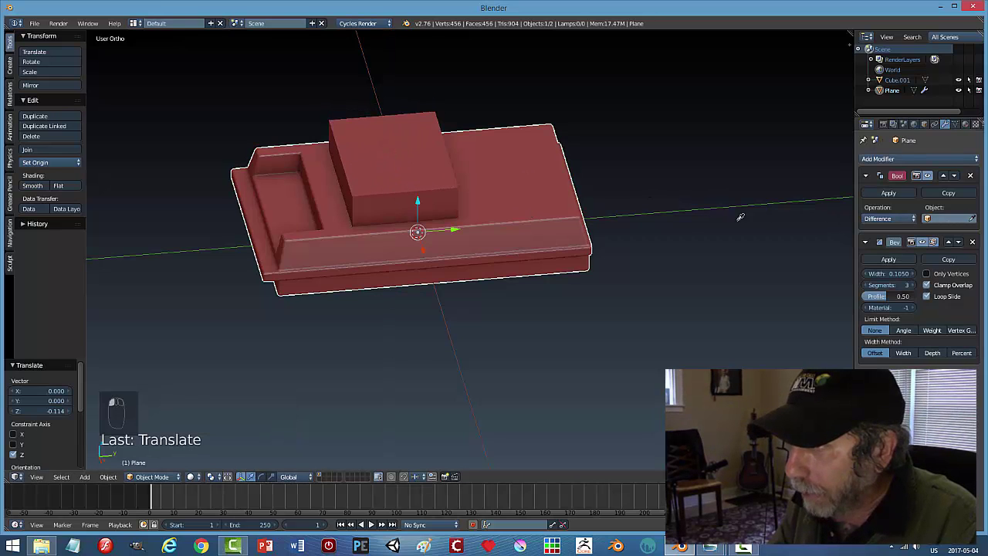
{"action": "left_click", "coordinate": [885, 193]}
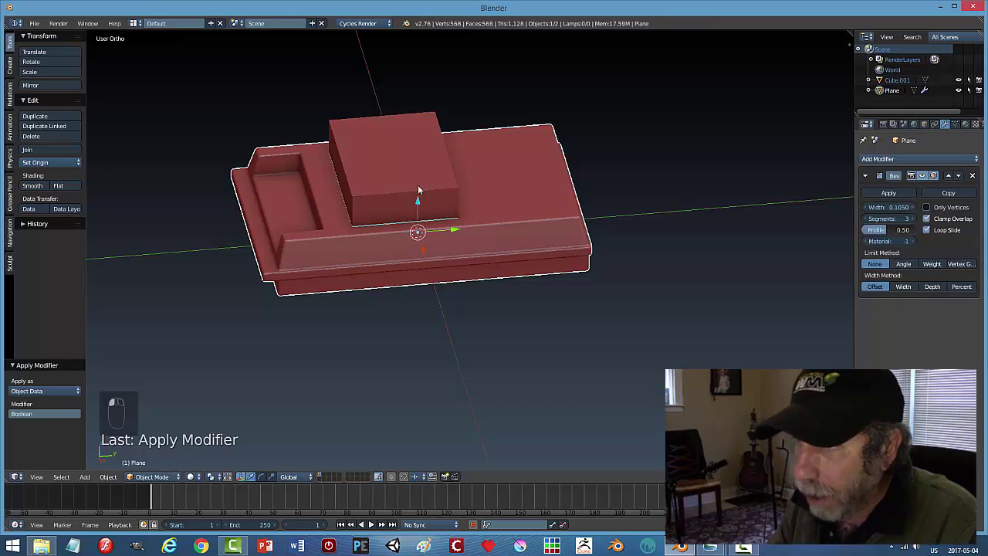
{"action": "right_click", "coordinate": [418, 190]}
{"action": "key", "text": "h"}
{"action": "middle_click_drag", "start_coordinate": [417, 207], "coordinate": [397, 217]}
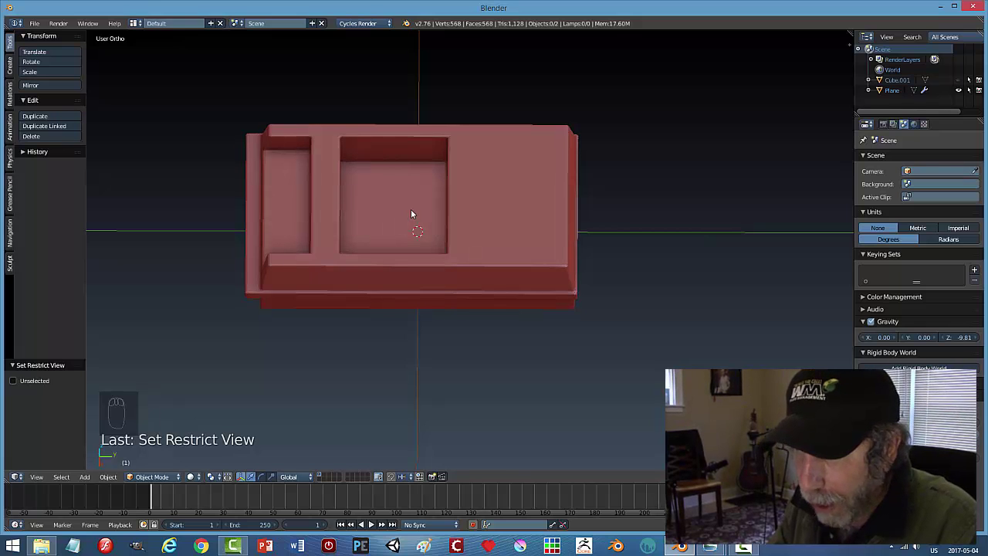
- Unhide the cutter cube and raise it about 0.528 along Z out of the large recess
{"action": "key", "text": "alt+h"}
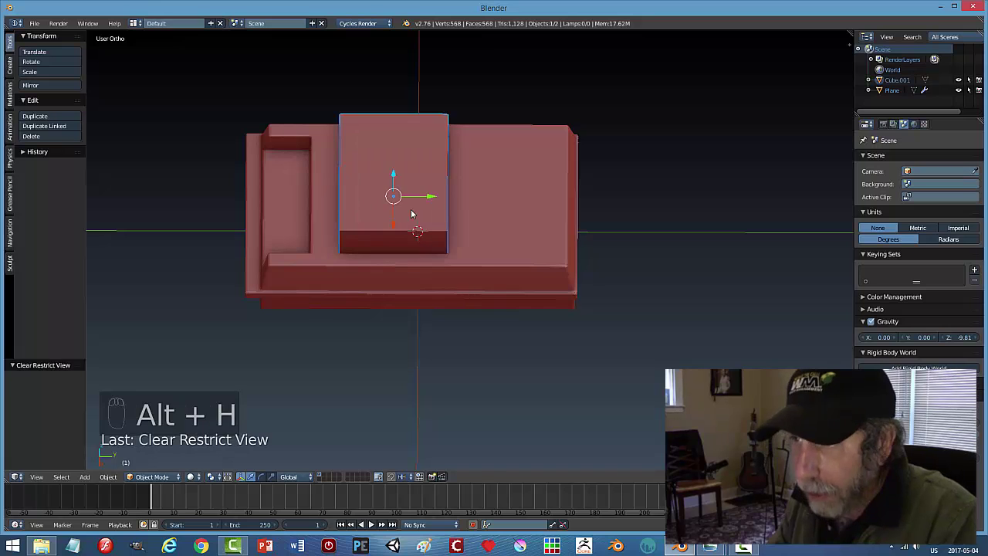
{"action": "middle_click_drag", "start_coordinate": [442, 222], "coordinate": [430, 204]}
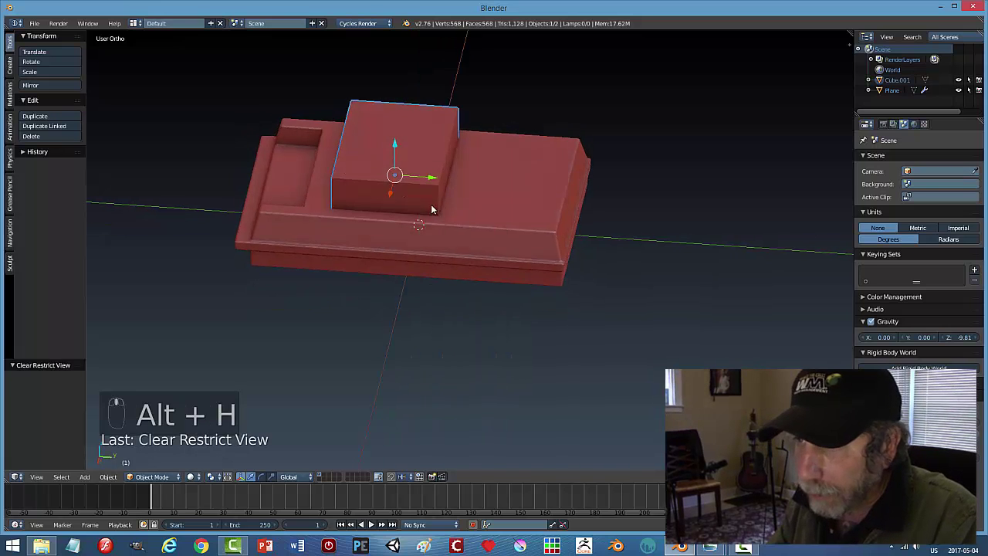
{"action": "left_click_drag", "start_coordinate": [398, 152], "coordinate": [410, 103]}
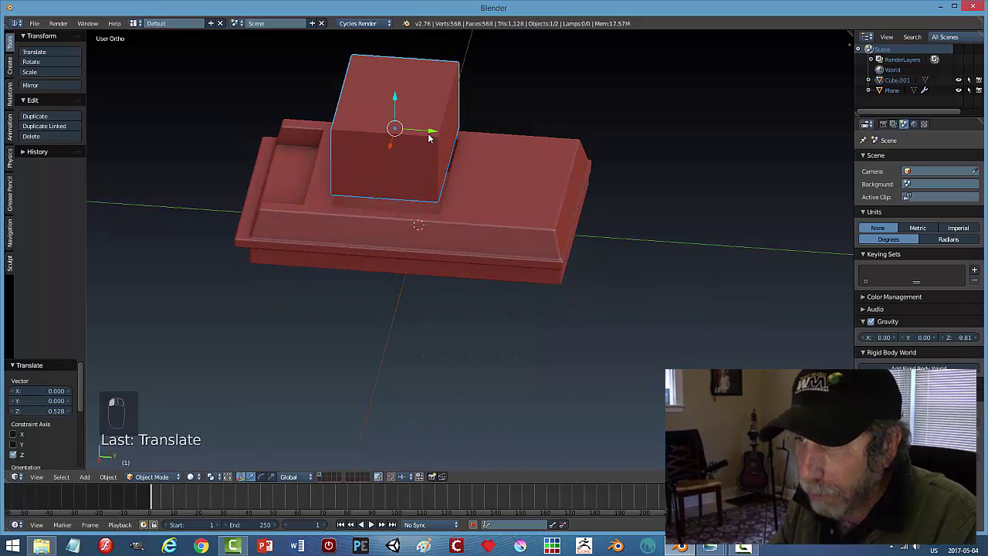
{"action": "mouse_move", "coordinate": [432, 172]}
{"action": "middle_mouse_down"}
{"action": "mouse_move", "coordinate": [462, 165]}
{"action": "mouse_move", "coordinate": [423, 167]}
{"action": "middle_mouse_up"}
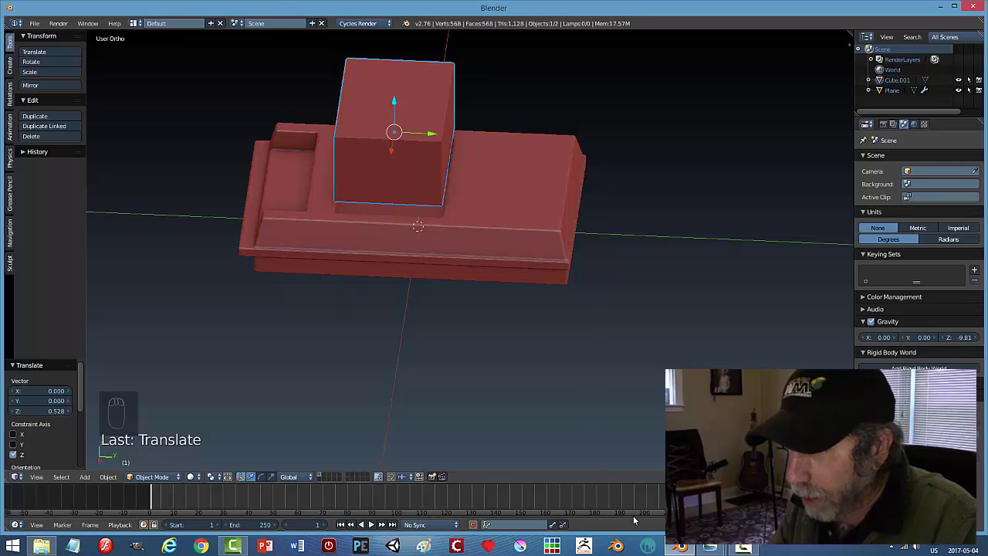
- Check the Cassette_Recorder.png reference in Windows Photo Viewer, and return to Blender to delete the cutter cube
{"action": "left_click", "coordinate": [709, 545]}
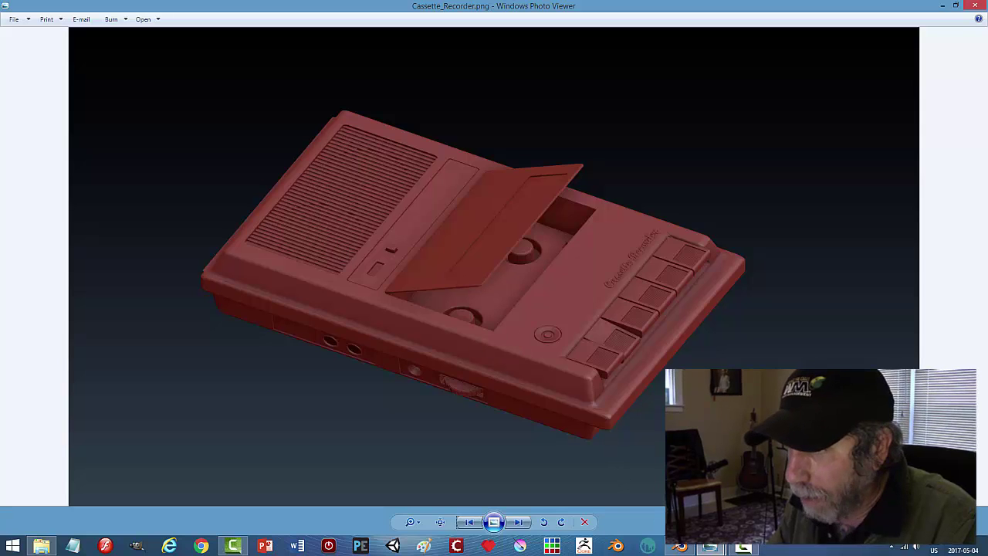
{"action": "left_click", "coordinate": [679, 546]}
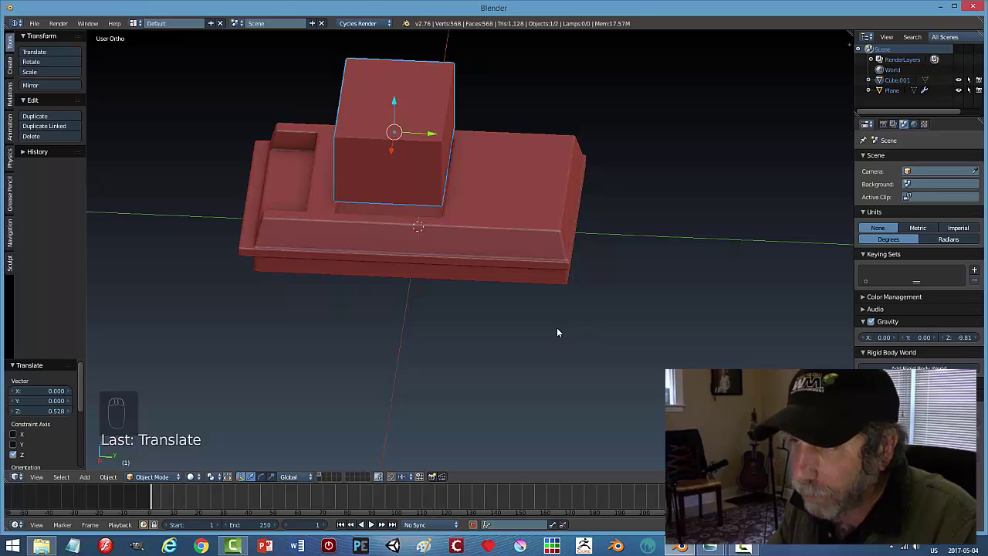
{"action": "key", "text": "x"}
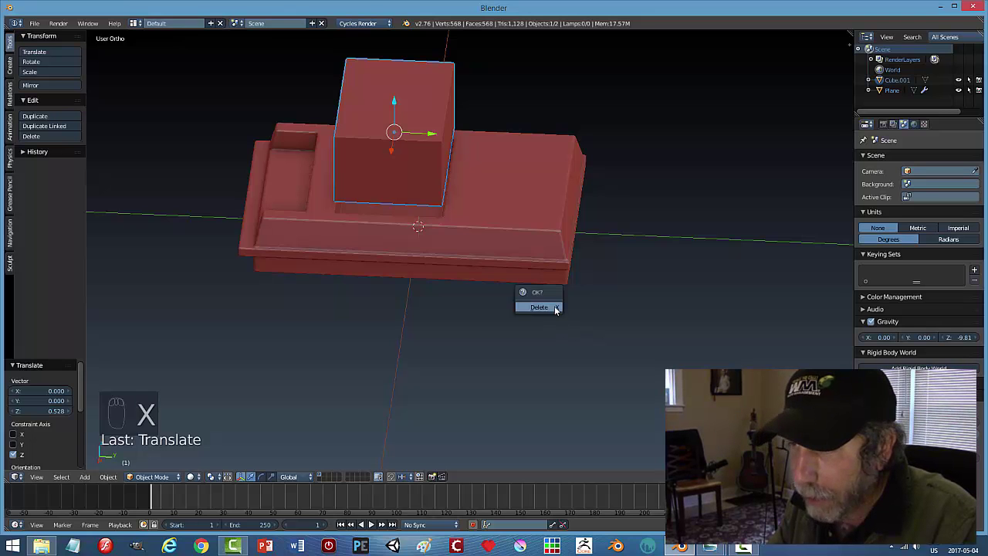
{"action": "left_click", "coordinate": [554, 309]}
{"action": "middle_click_drag", "start_coordinate": [554, 309], "coordinate": [435, 235]}
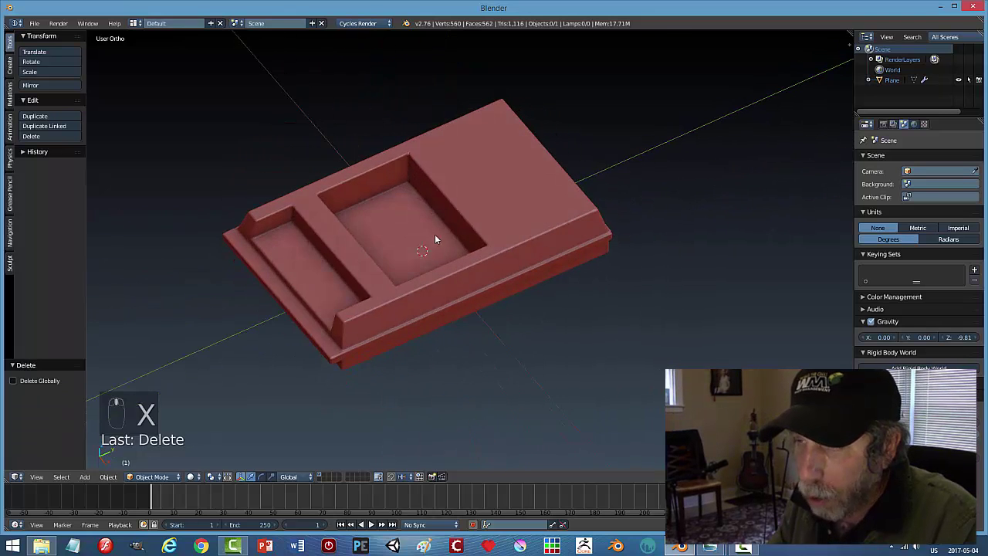
- Duplicate the floor face of the case's large recess in place and separate the copy into its own object
{"action": "right_click", "coordinate": [416, 227]}
{"action": "key", "text": "Tab"}
{"action": "left_click", "coordinate": [506, 256]}
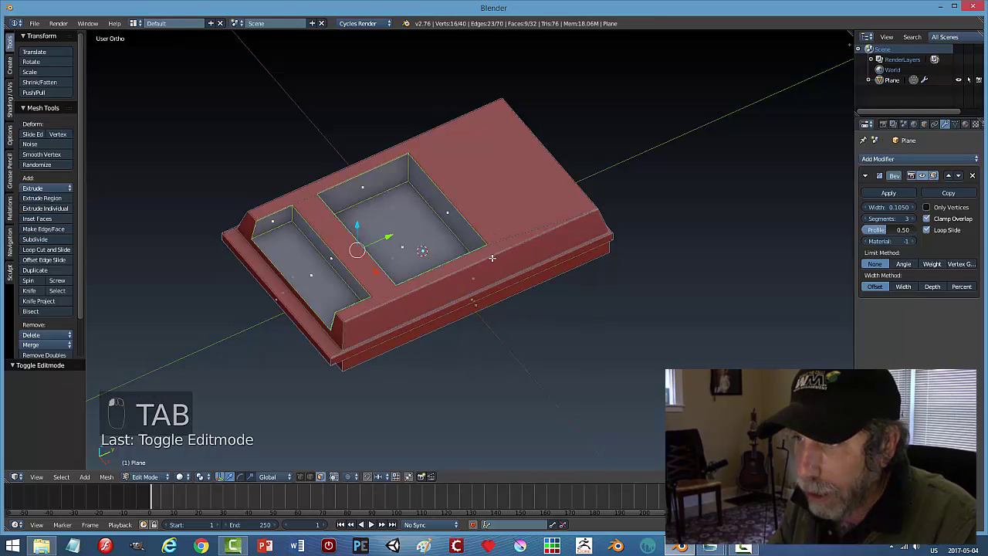
{"action": "right_click", "coordinate": [405, 229]}
{"action": "mouse_move", "coordinate": [522, 346]}
{"action": "middle_mouse_down"}
{"action": "mouse_move", "coordinate": [504, 353]}
{"action": "mouse_move", "coordinate": [510, 342]}
{"action": "middle_mouse_up"}
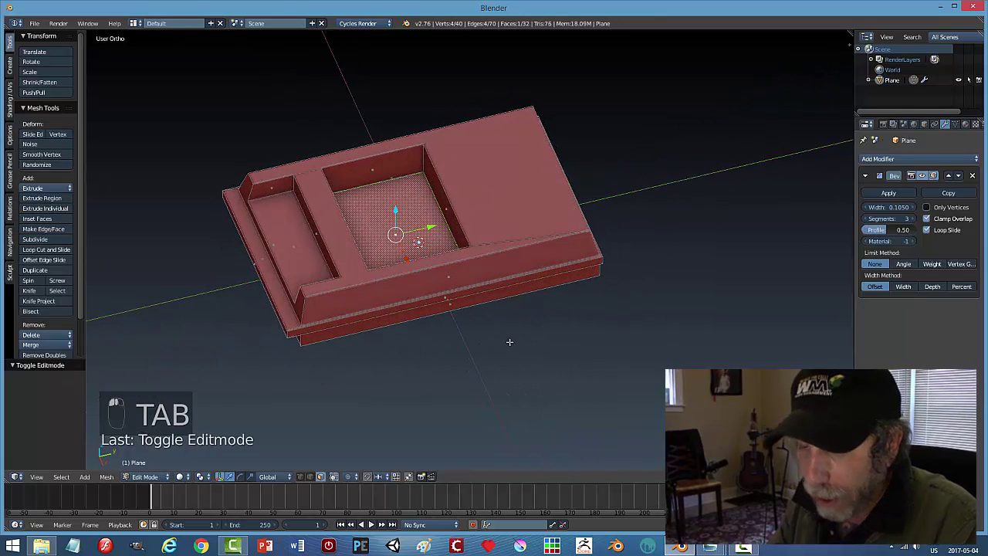
{"action": "key", "text": "shift+d"}
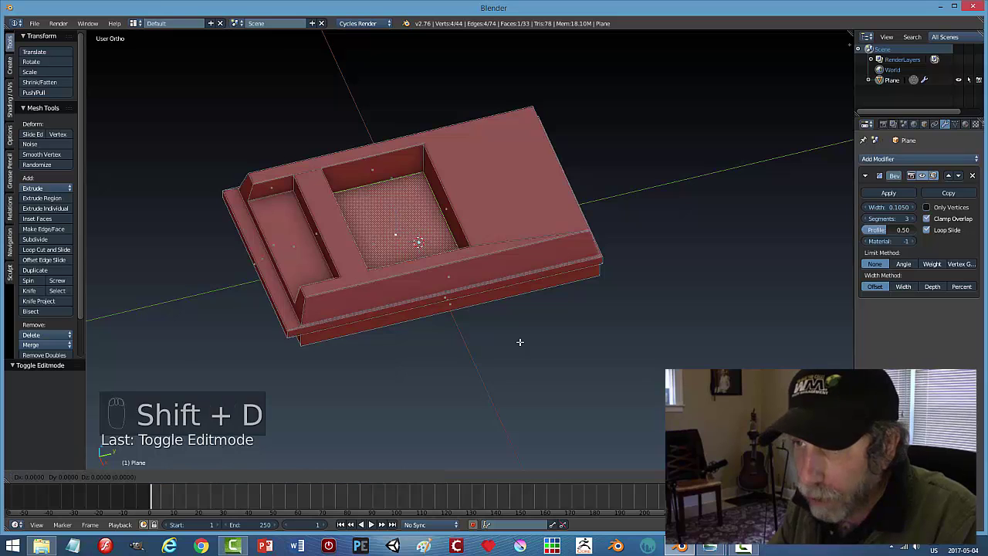
{"action": "right_click", "coordinate": [519, 341]}
{"action": "key", "text": "p"}
{"action": "left_click", "coordinate": [519, 342]}
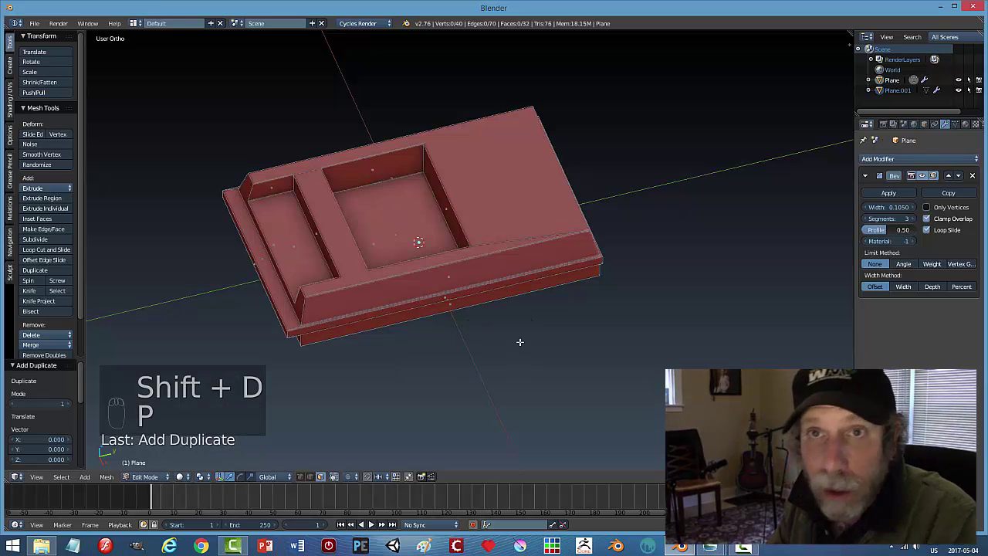
{"action": "key", "text": "Tab"}
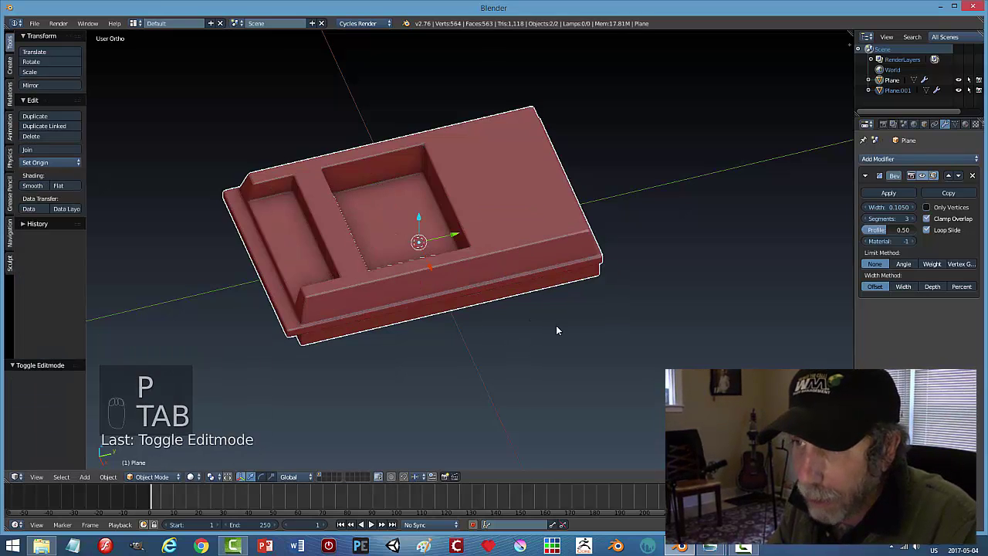
- Raise the separated plane about 0.898 along Z above the recess and set its origin to its geometry
{"action": "right_click", "coordinate": [415, 217]}
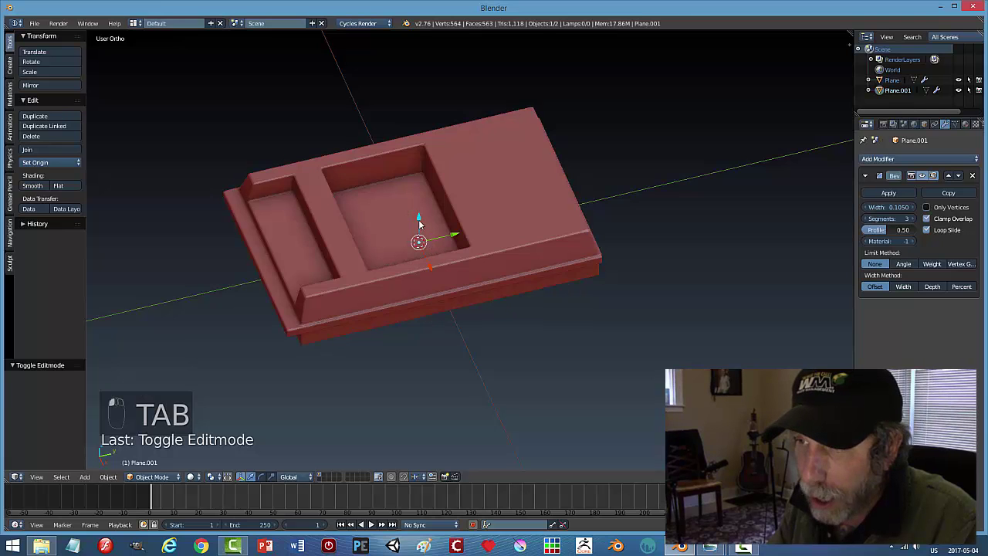
{"action": "left_click_drag", "start_coordinate": [418, 219], "coordinate": [418, 156]}
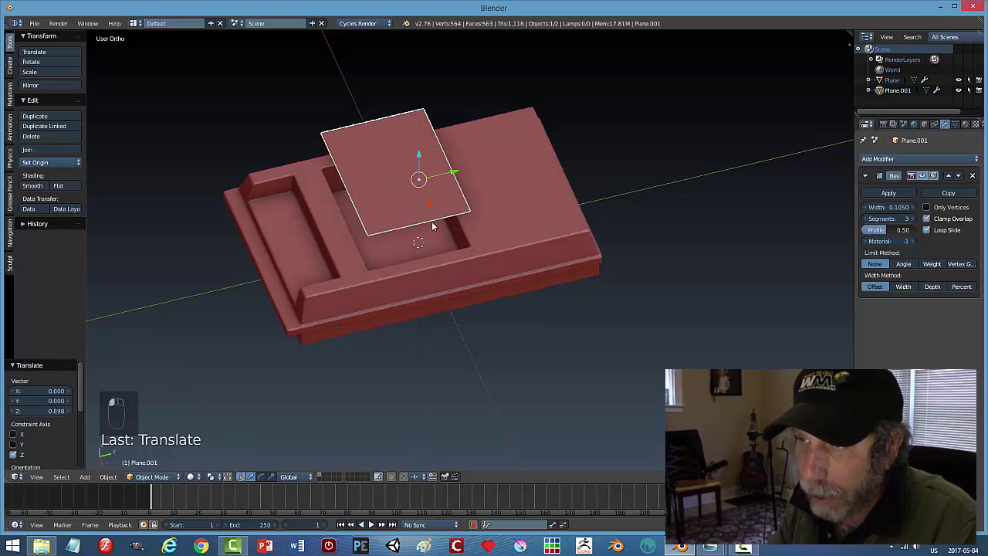
{"action": "left_click", "coordinate": [37, 164]}
{"action": "left_click", "coordinate": [57, 190]}
{"action": "middle_click_drag", "start_coordinate": [432, 231], "coordinate": [424, 187]}
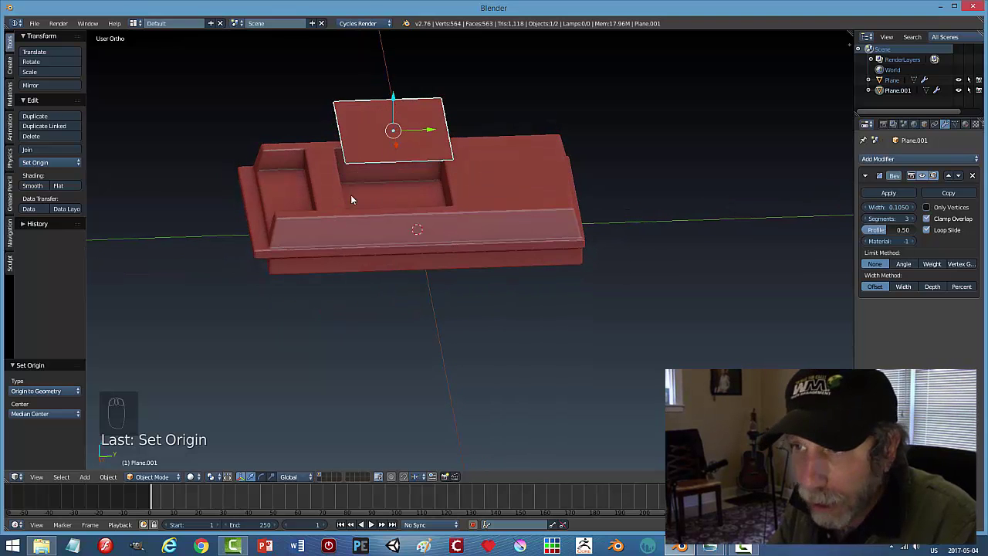
- Extrude the whole separated plane about 0.027 upward along Z to form a thin cassette lid
{"action": "middle_click_drag", "start_coordinate": [438, 223], "coordinate": [485, 279]}
{"action": "key", "text": "Tab"}
{"action": "left_click", "coordinate": [548, 309]}
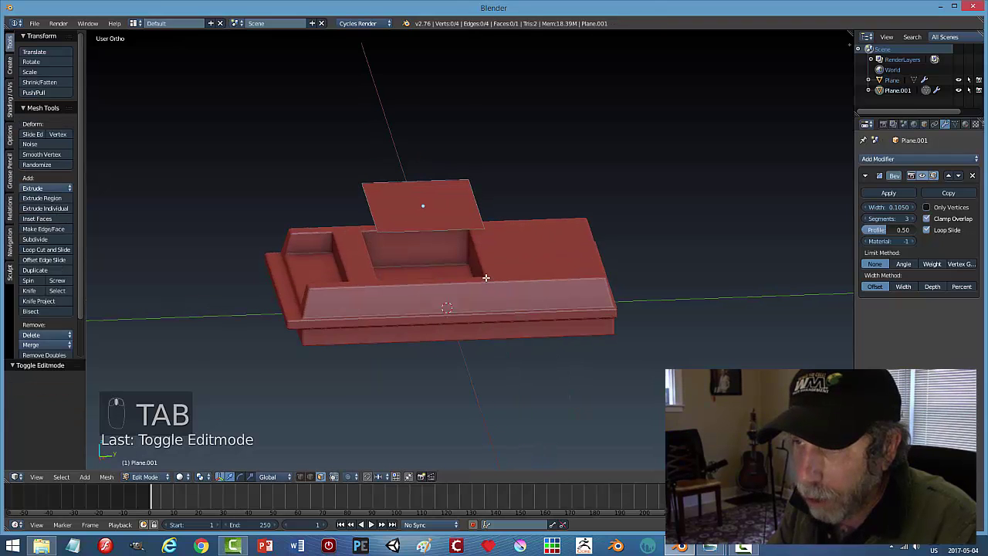
{"action": "key", "text": "a"}
{"action": "key", "text": "a"}
{"action": "key", "text": "e"}
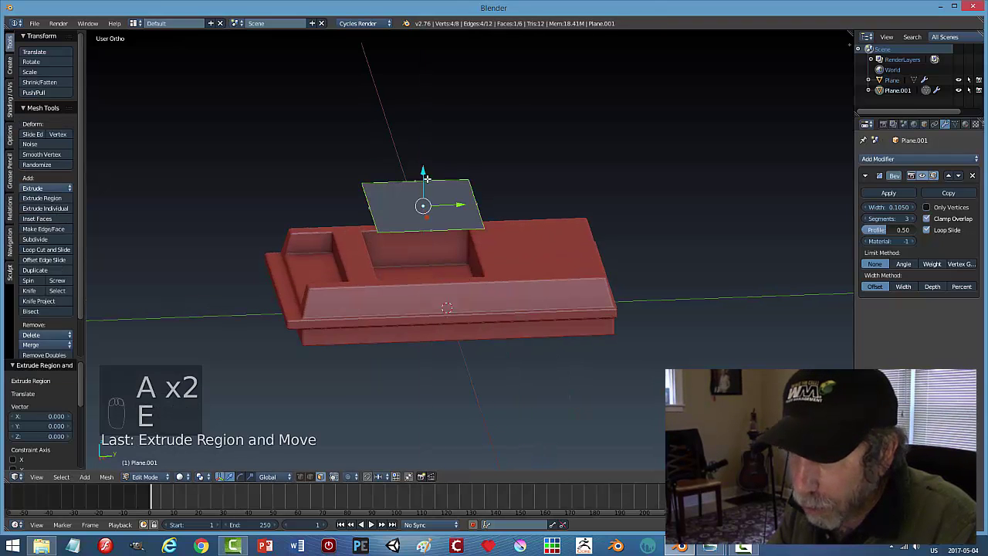
{"action": "left_click_drag", "start_coordinate": [426, 179], "coordinate": [426, 174]}
- Fine-tune the lid's thickness by shifting its upper face slightly down along Z, and return to Object Mode
{"action": "scroll", "coordinate": [448, 233], "scroll_direction": "up", "scroll_amount": 2}
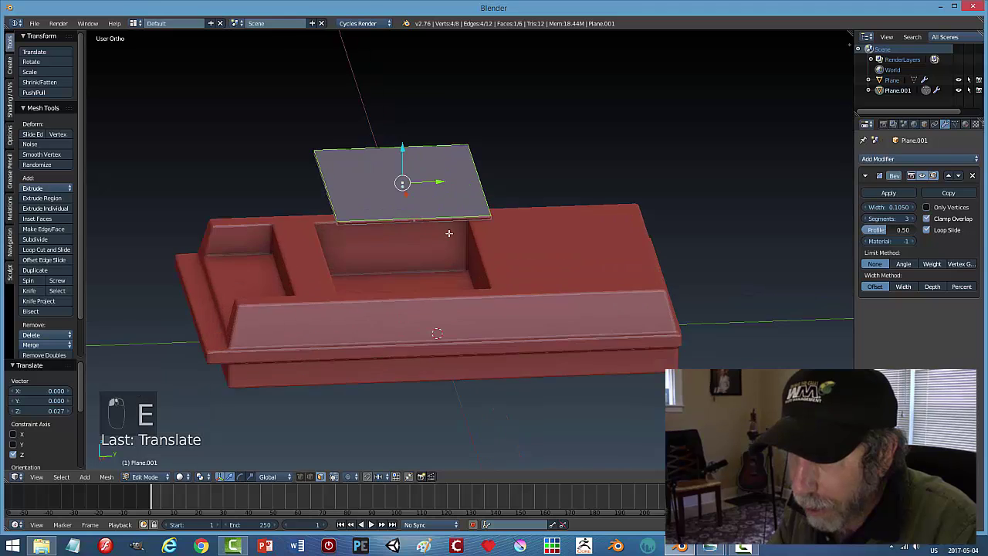
{"action": "middle_click_drag", "start_coordinate": [448, 233], "coordinate": [470, 310]}
{"action": "scroll", "coordinate": [469, 308], "scroll_direction": "up", "scroll_amount": 2}
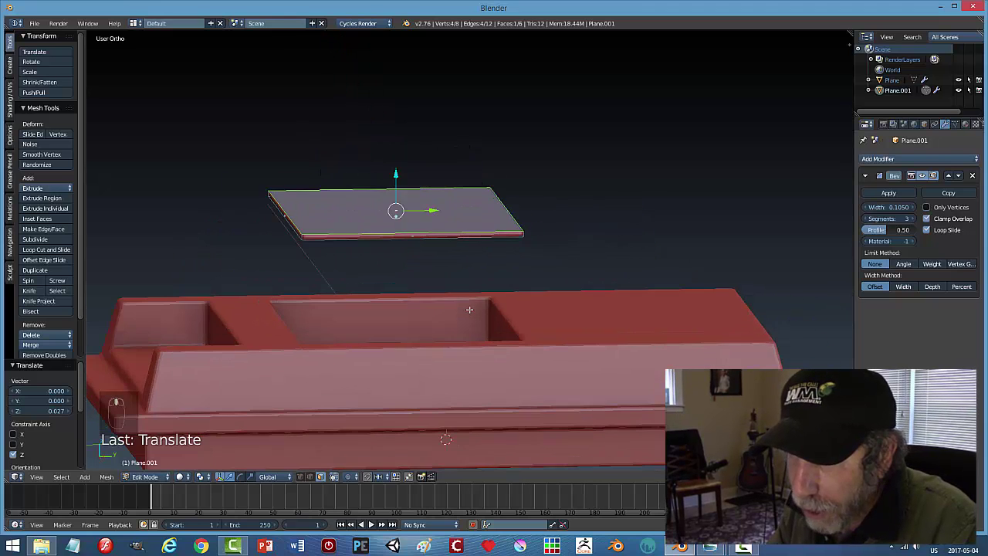
{"action": "scroll", "coordinate": [469, 309], "scroll_direction": "up", "scroll_amount": 2}
{"action": "left_click_drag", "start_coordinate": [363, 158], "coordinate": [363, 160]}
{"action": "key", "text": "a"}
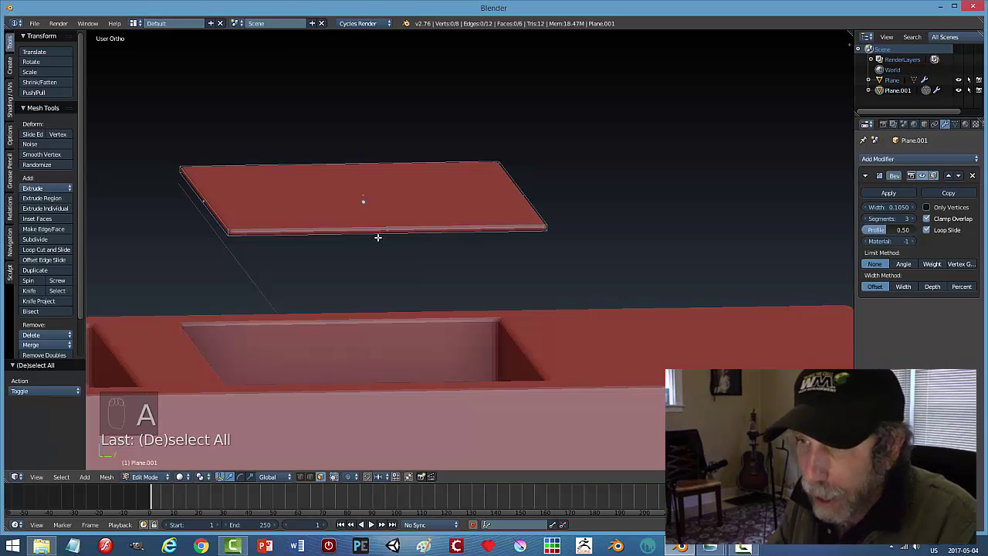
{"action": "key", "text": "Tab"}
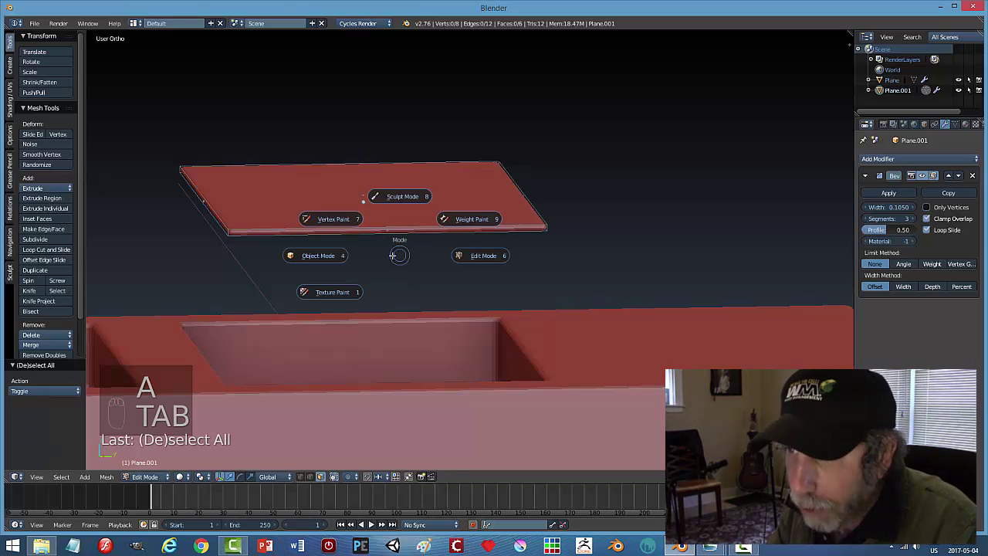
{"action": "left_click", "coordinate": [342, 255]}
- Duplicate the cassette lid and raise the copy about 0.041 along Z above the original
{"action": "middle_click_drag", "start_coordinate": [341, 256], "coordinate": [437, 267]}
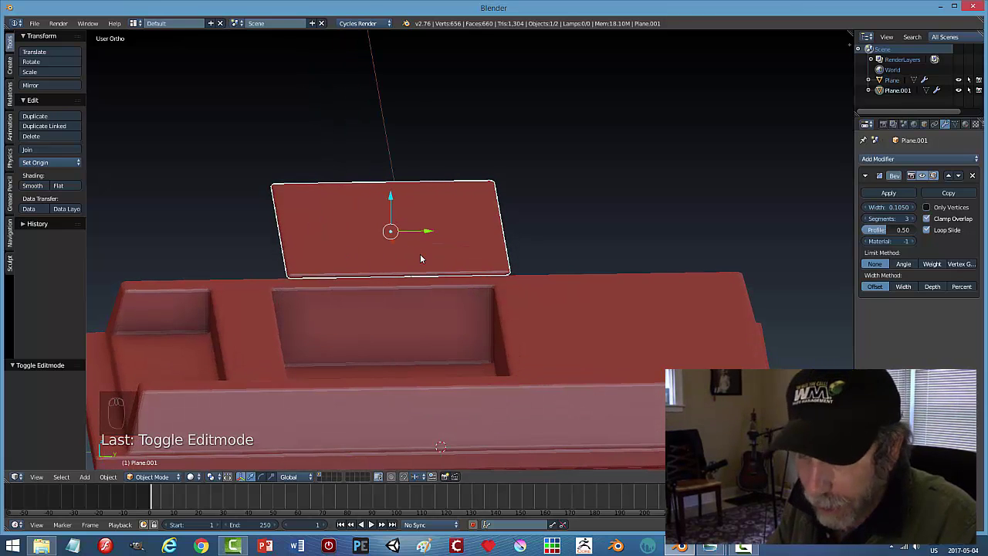
{"action": "key", "text": "shift+d"}
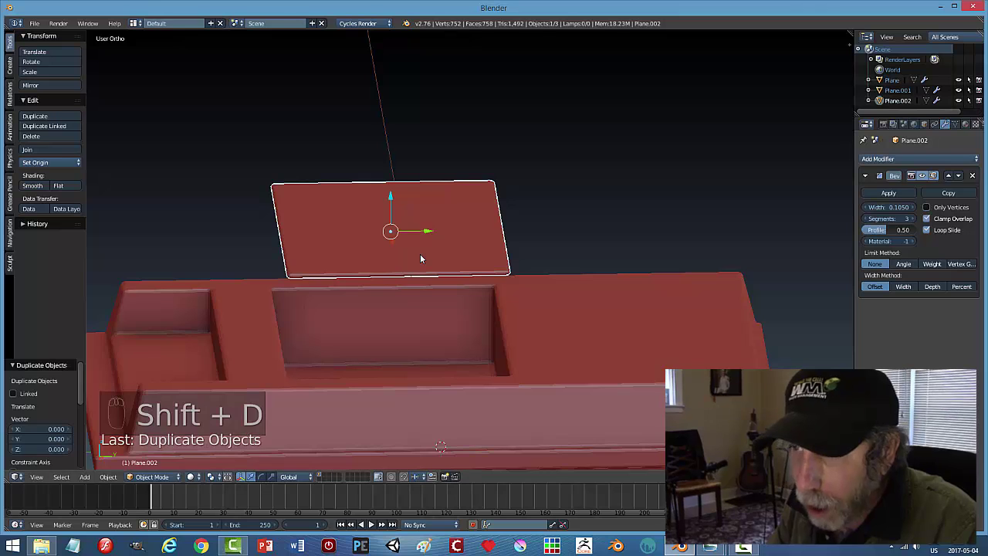
{"action": "key", "text": "z"}
{"action": "left_click", "coordinate": [391, 188]}
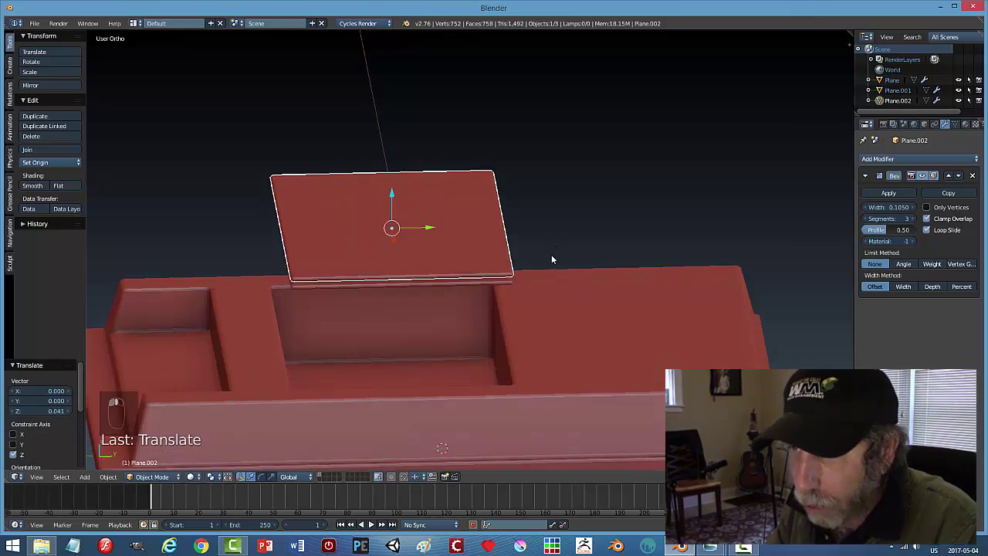
- Scale the duplicated lid along Y to about 0.310, making a narrow strip across the original lid
{"action": "middle_click_drag", "start_coordinate": [551, 260], "coordinate": [563, 261]}
{"action": "key", "text": "s"}
{"action": "key", "text": "y"}
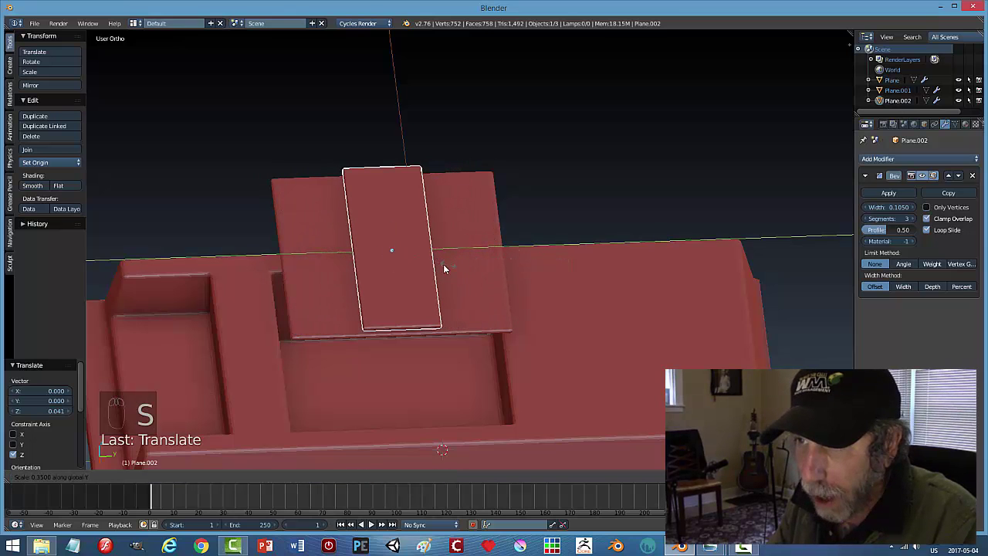
{"action": "left_click", "coordinate": [443, 264]}
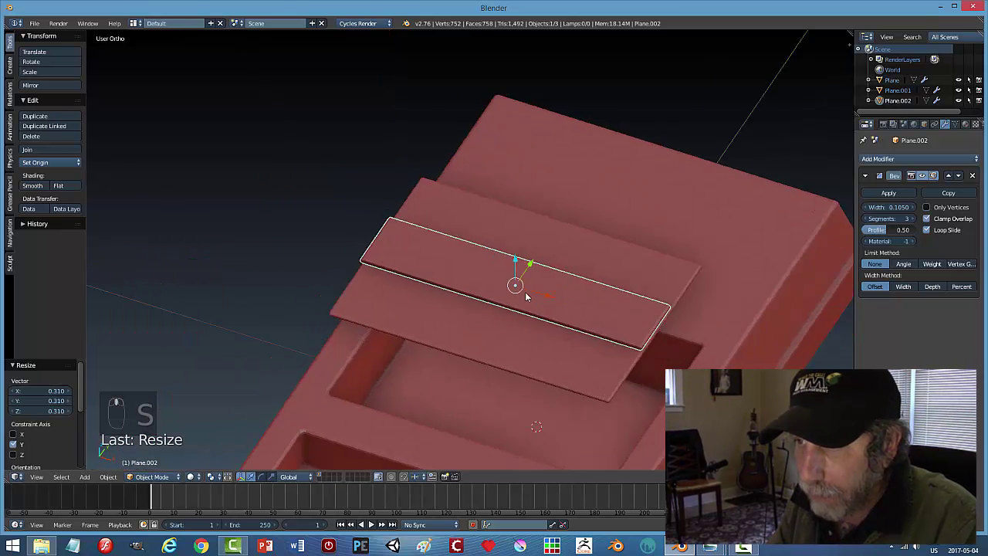